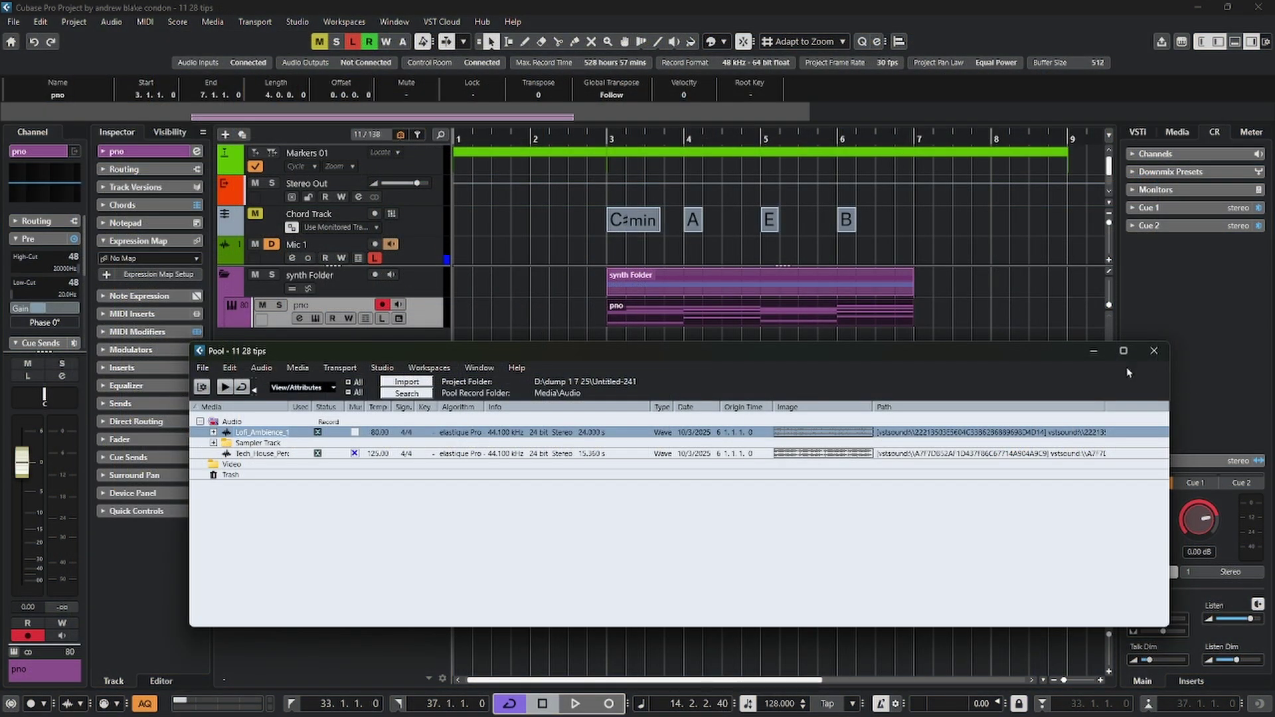
# Step: Nudge the Pool window slightly up and to the right
pyautogui.moveTo(713, 353)
pyautogui.mouseDown()
pyautogui.moveTo(686, 322)
pyautogui.moveTo(727, 348)
pyautogui.mouseUp()
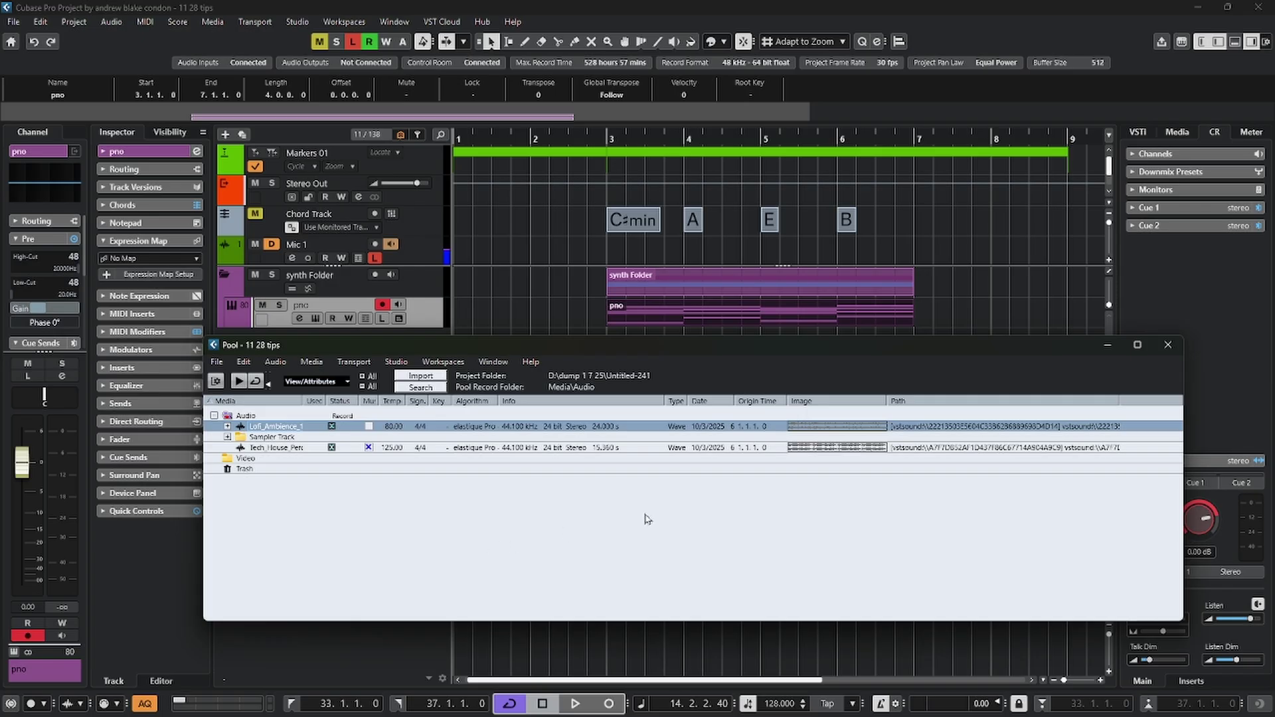
# Step: Close the Pool, render the pno part to a new pno (R) audio track, and reopen the Pool
pyautogui.hotkey('ctrl', 'p')
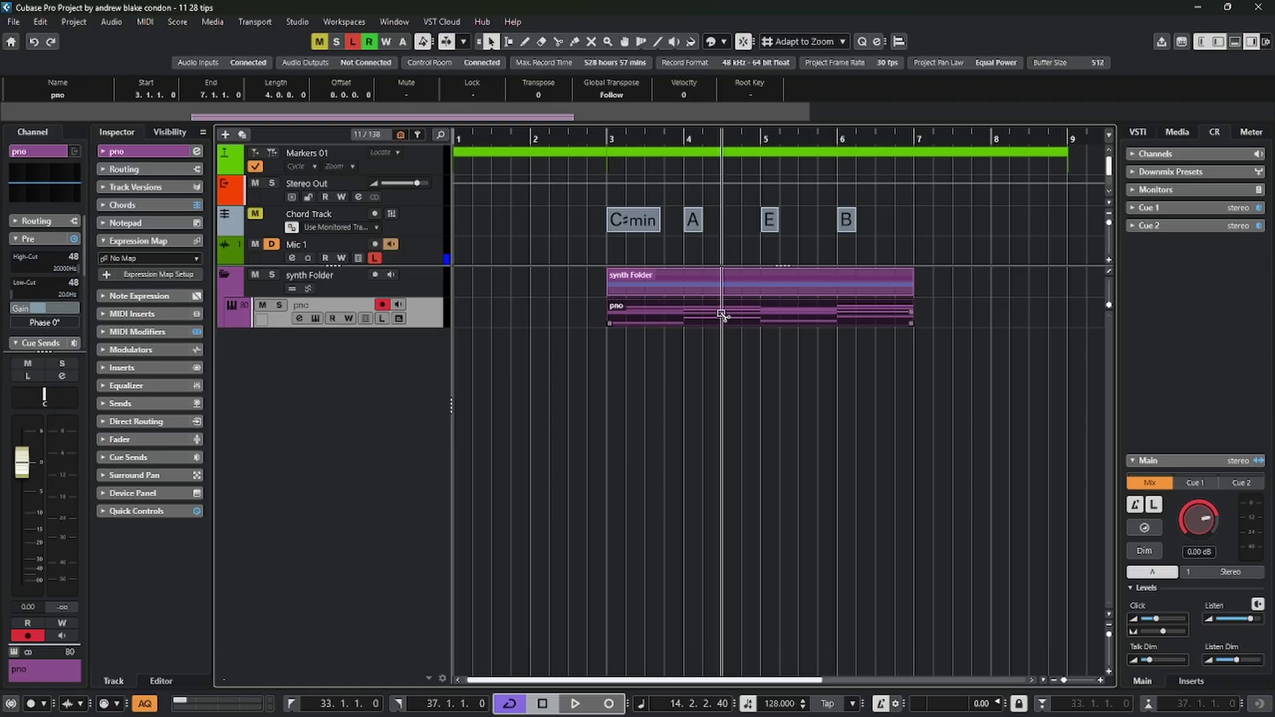
pyautogui.hotkey('ctrl', 'shift', 'r')
pyautogui.hotkey('ctrl', 'p')
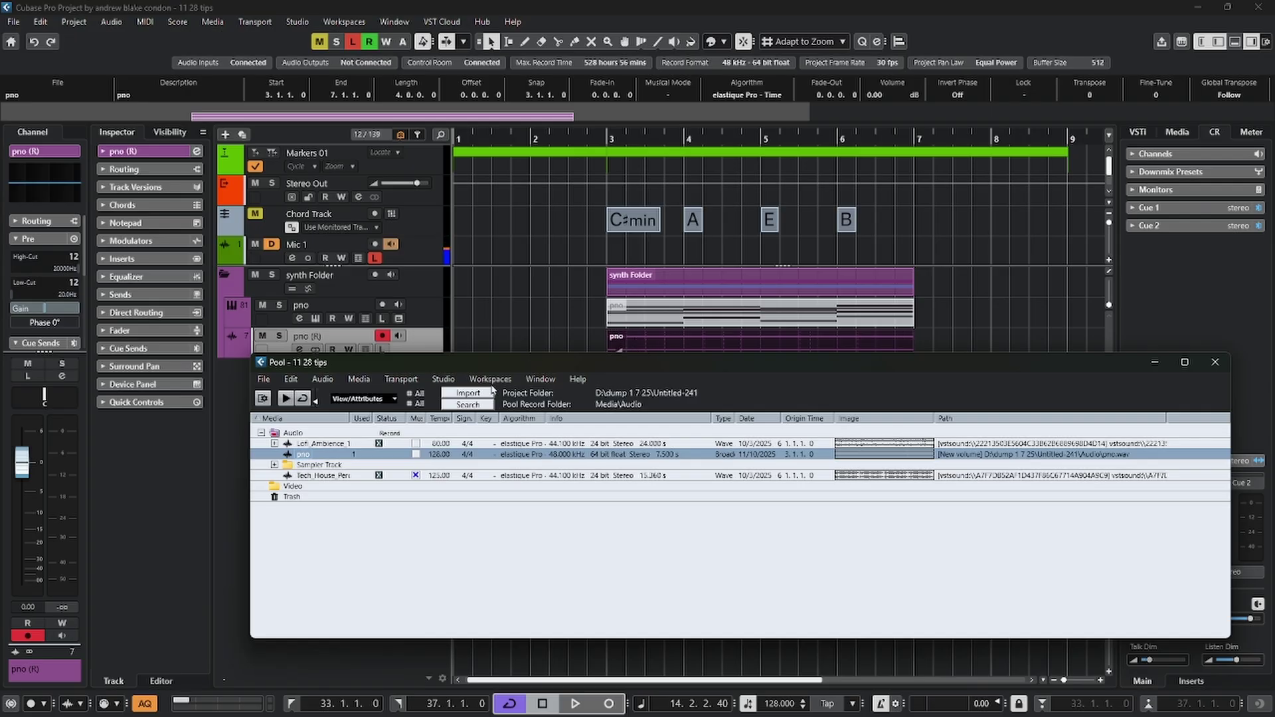
# Step: Split the pno event on pno (R) at bars 4, 5 and 6 with Scissors, then return to Object Selection
pyautogui.hotkey('ctrl', 'p')
pyautogui.rightClick(797, 378)
pyautogui.click(802, 374)
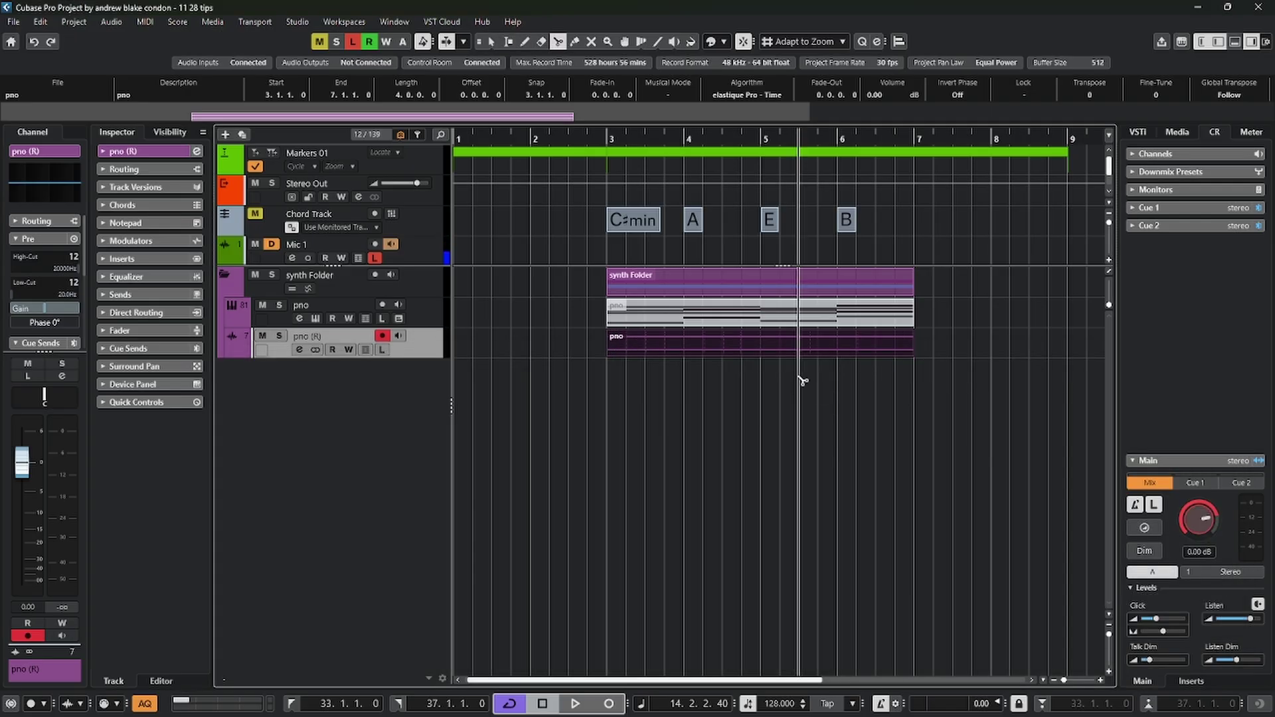
pyautogui.click(687, 346)
pyautogui.click(765, 349)
pyautogui.click(842, 341)
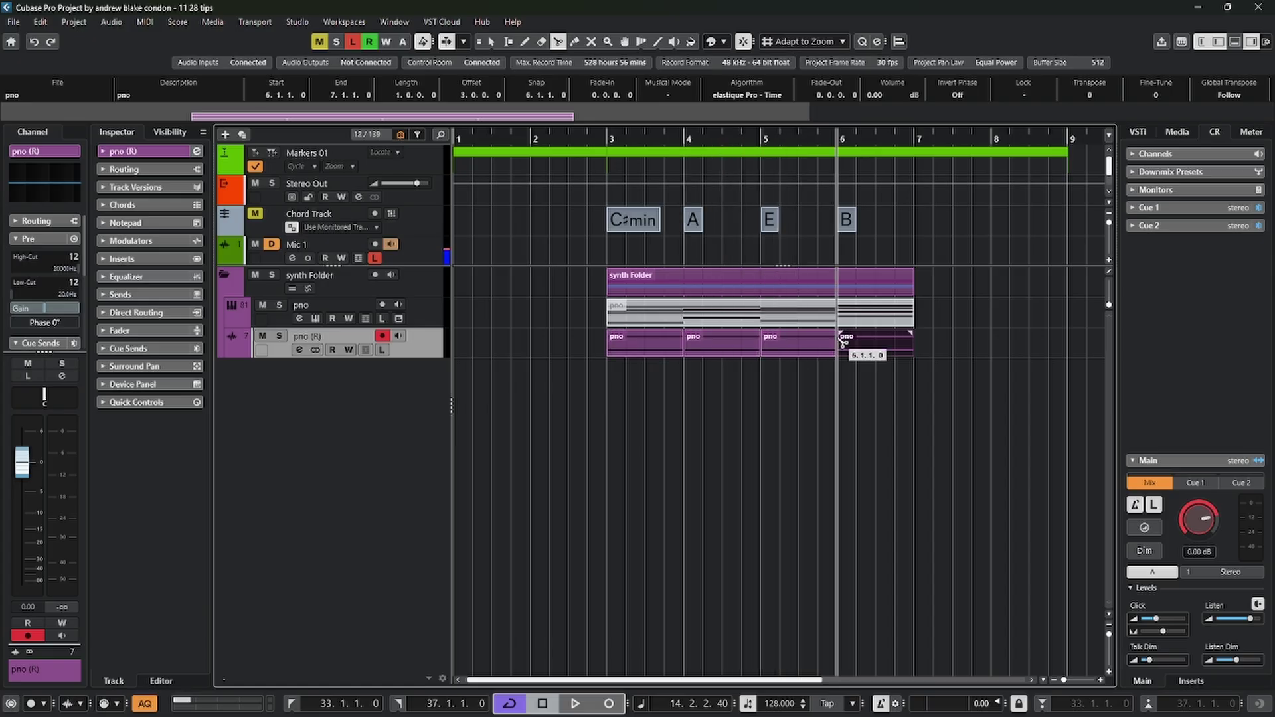
pyautogui.press('1')
pyautogui.click(825, 376)
pyautogui.hotkey('ctrl', 'p')
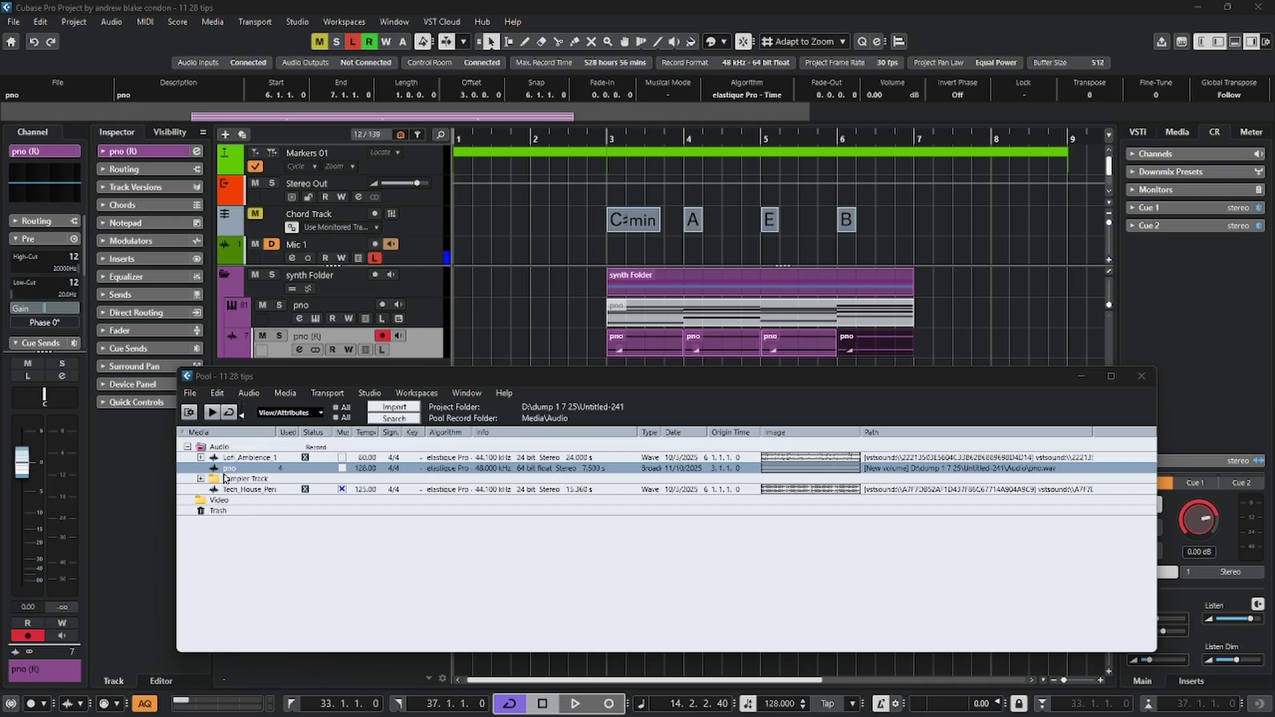
# Step: Drag the first pno piece to a new Audio 01 track and stretch it to span 3.1.1.0–7.1.1.0
pyautogui.moveTo(654, 347); pyautogui.dragTo(654, 380)
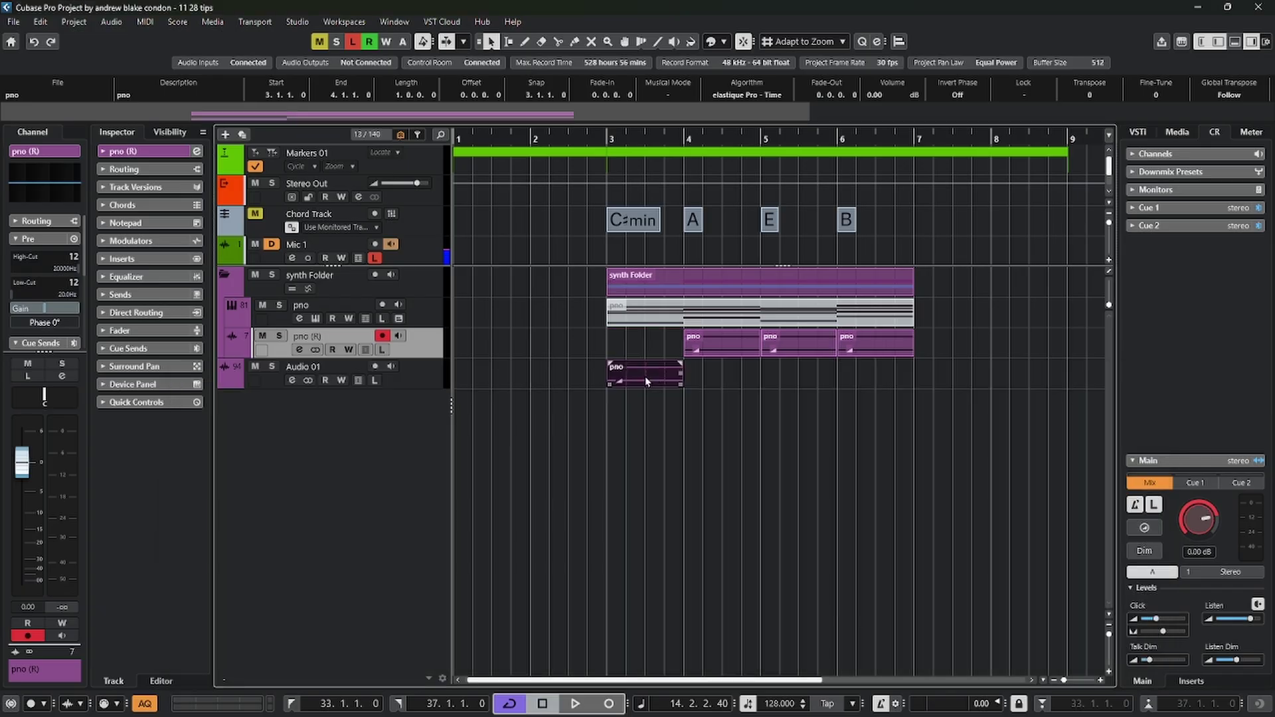
pyautogui.moveTo(680, 382); pyautogui.dragTo(914, 388)
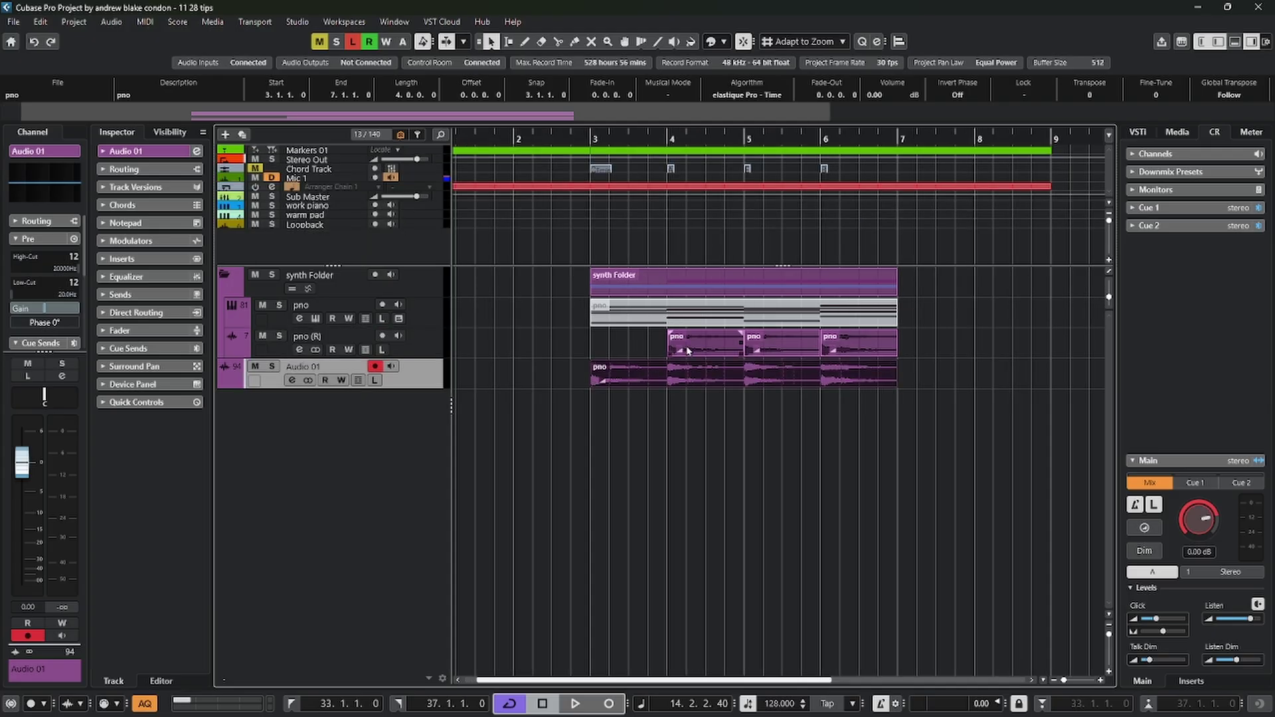
pyautogui.click(687, 350)
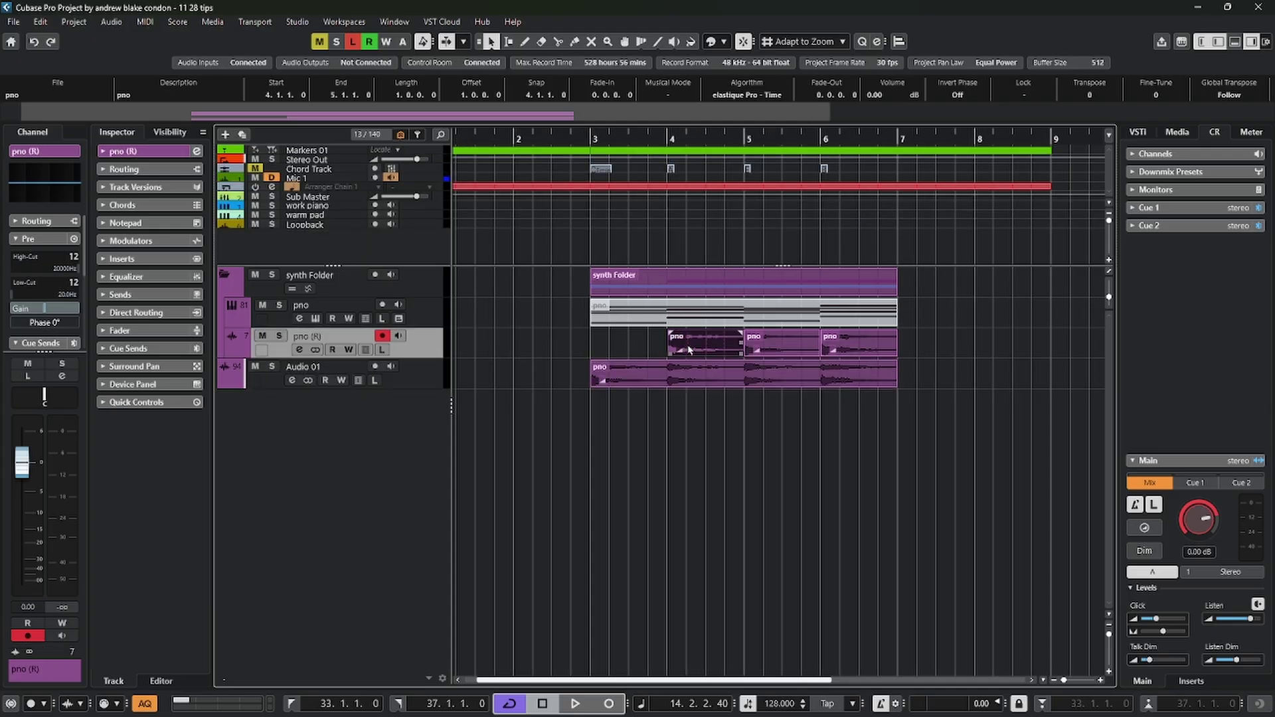
pyautogui.click(840, 346)
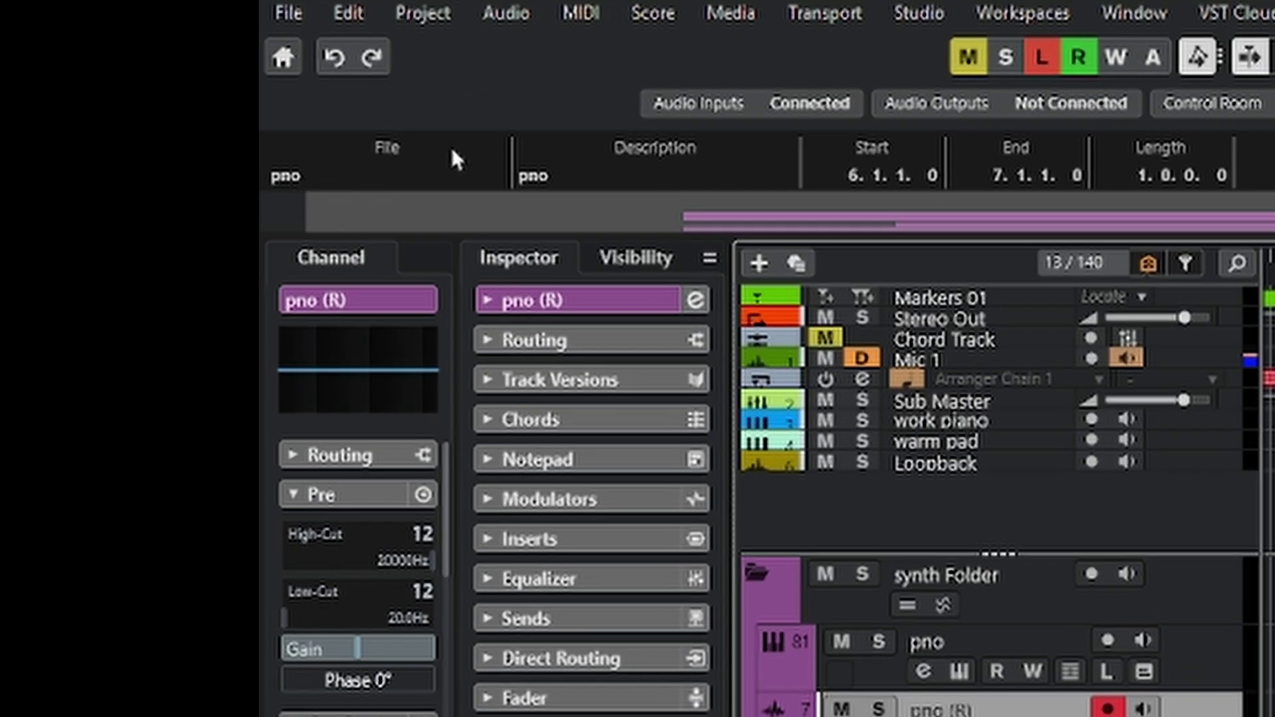
pyautogui.press('Down')
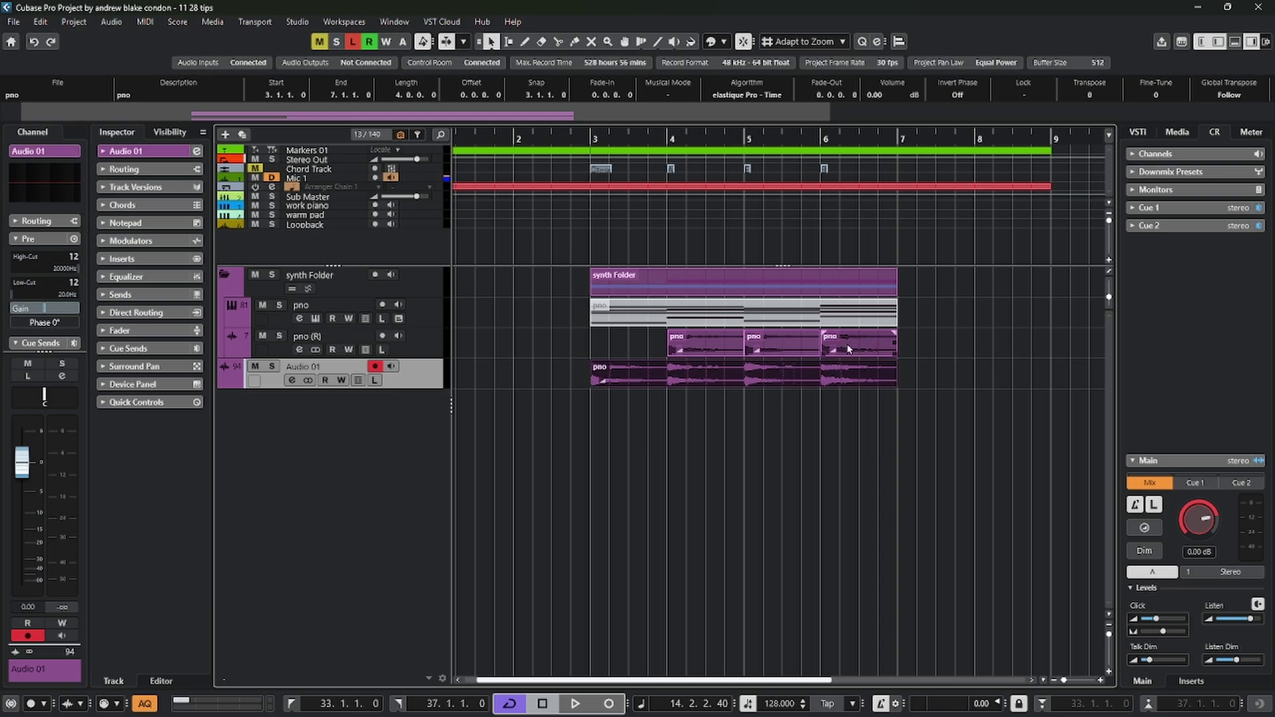
pyautogui.click(847, 344)
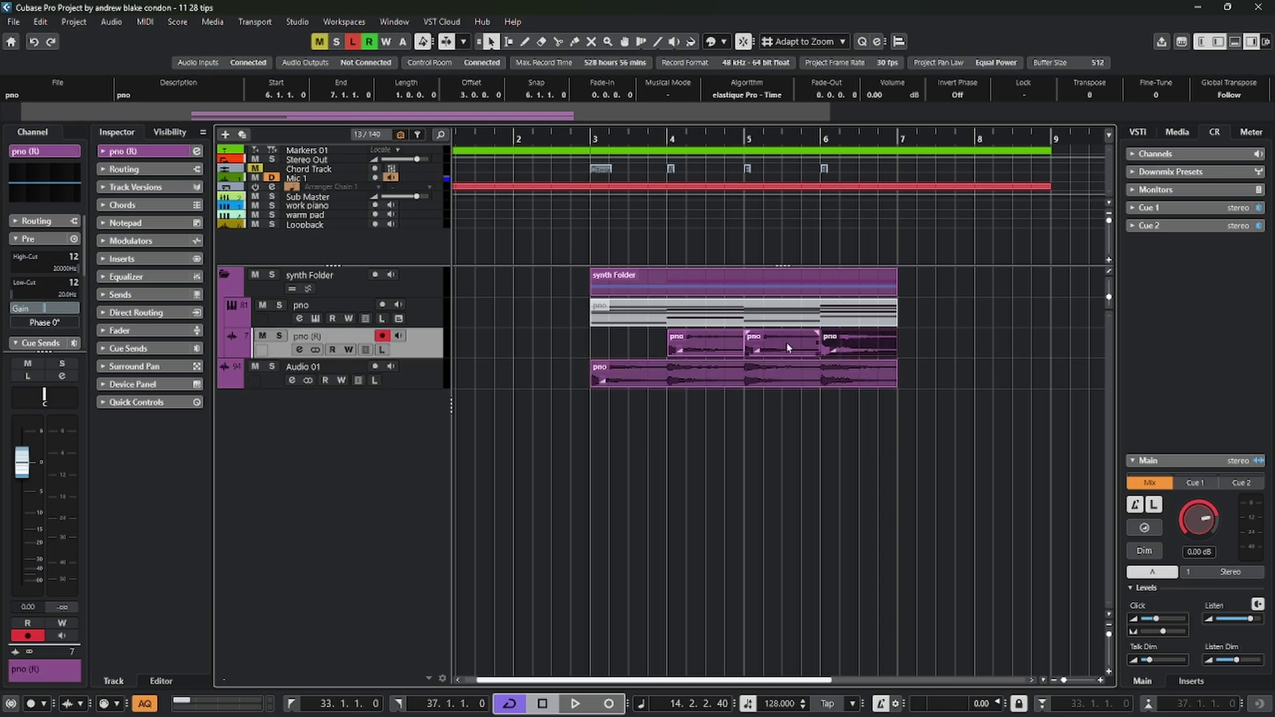
pyautogui.click(786, 341)
pyautogui.click(717, 342)
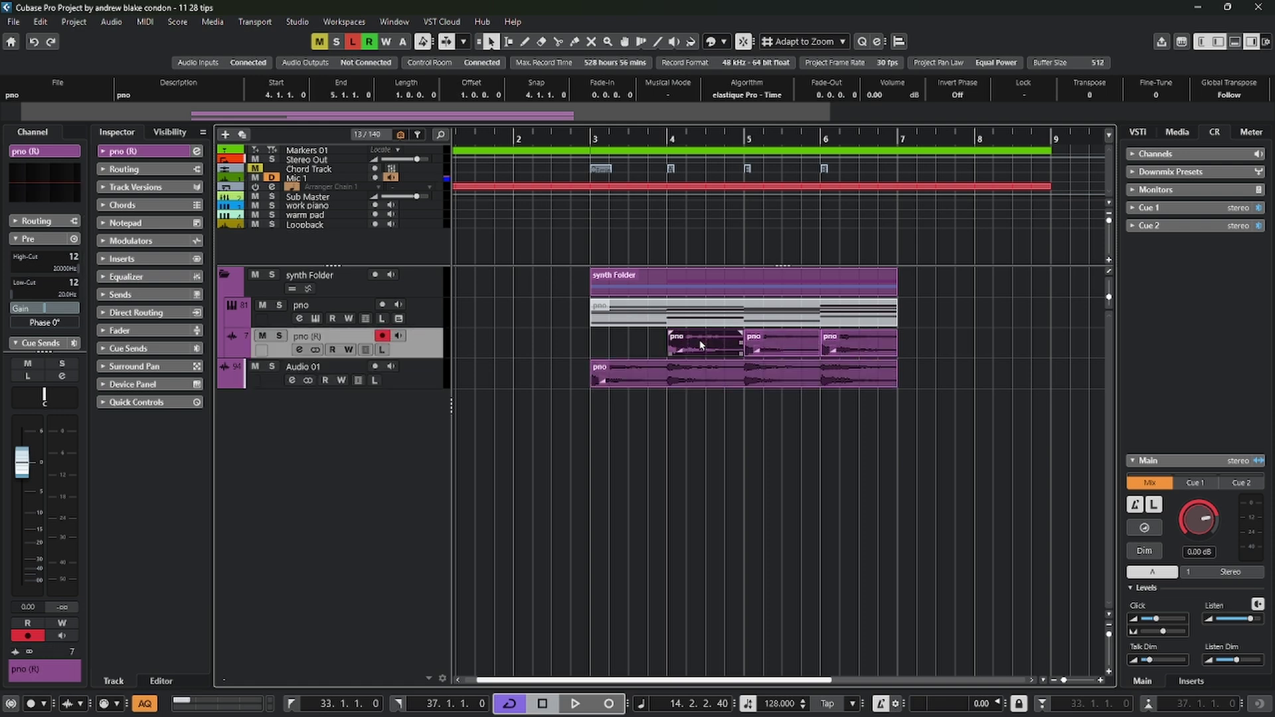
pyautogui.click(751, 377)
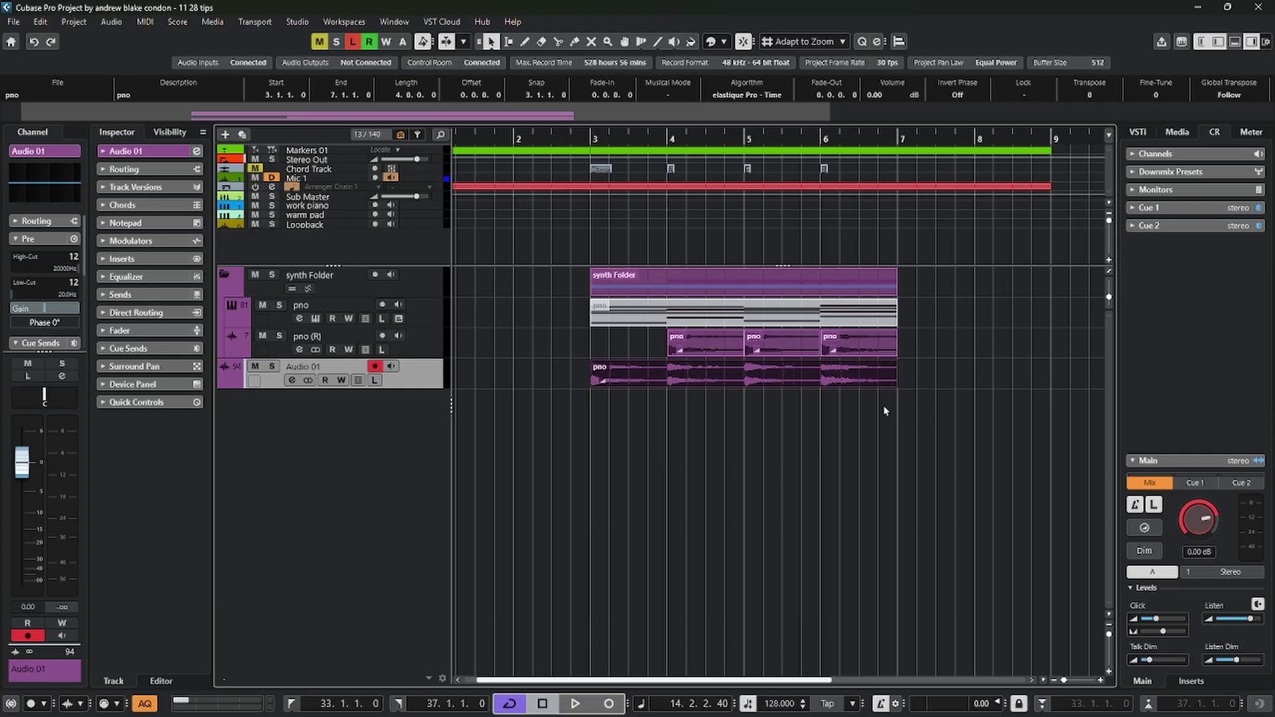
pyautogui.moveTo(893, 383)
pyautogui.mouseDown()
pyautogui.moveTo(643, 396)
pyautogui.moveTo(891, 395)
pyautogui.mouseUp()
# Step: Bounce the first pno piece on pno (R) to a new audio file with Audio > Bounce Selection
pyautogui.click(710, 344)
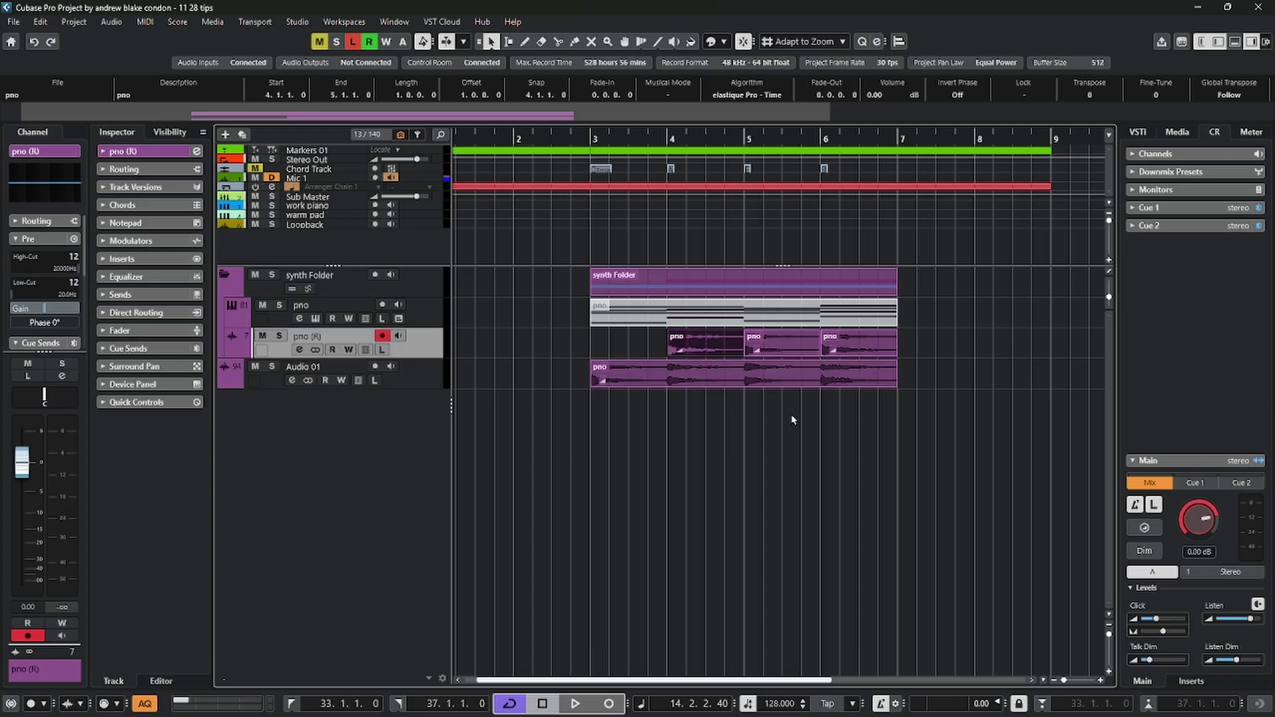
pyautogui.click(111, 22)
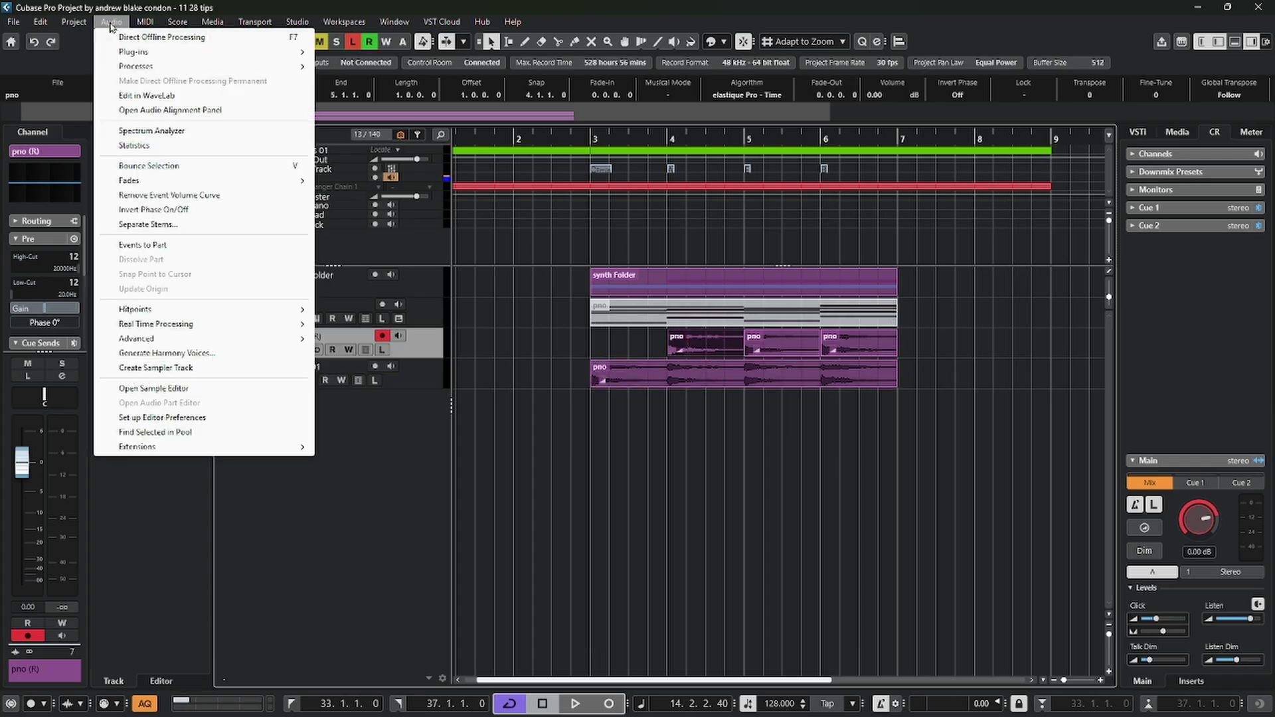
pyautogui.click(164, 167)
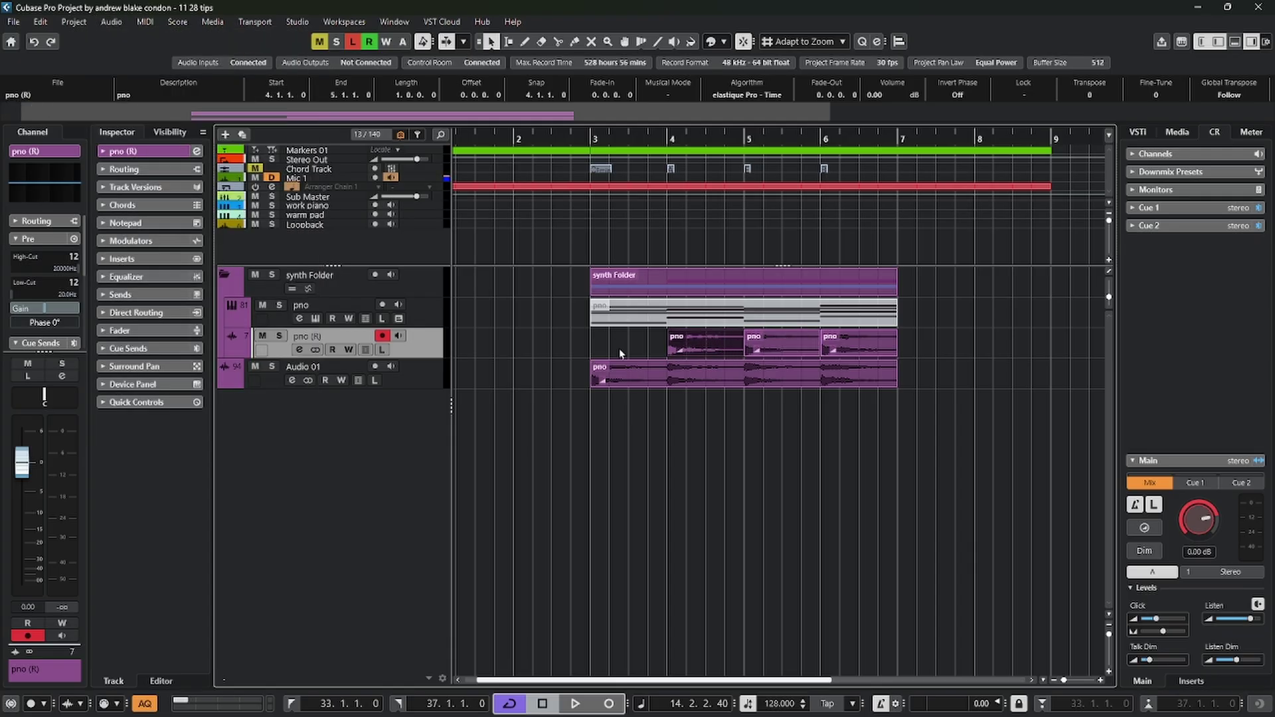
# Step: Show the bounced pno (R) file in the Pool and move the Pool window down-left
pyautogui.hotkey('ctrl', 'p')
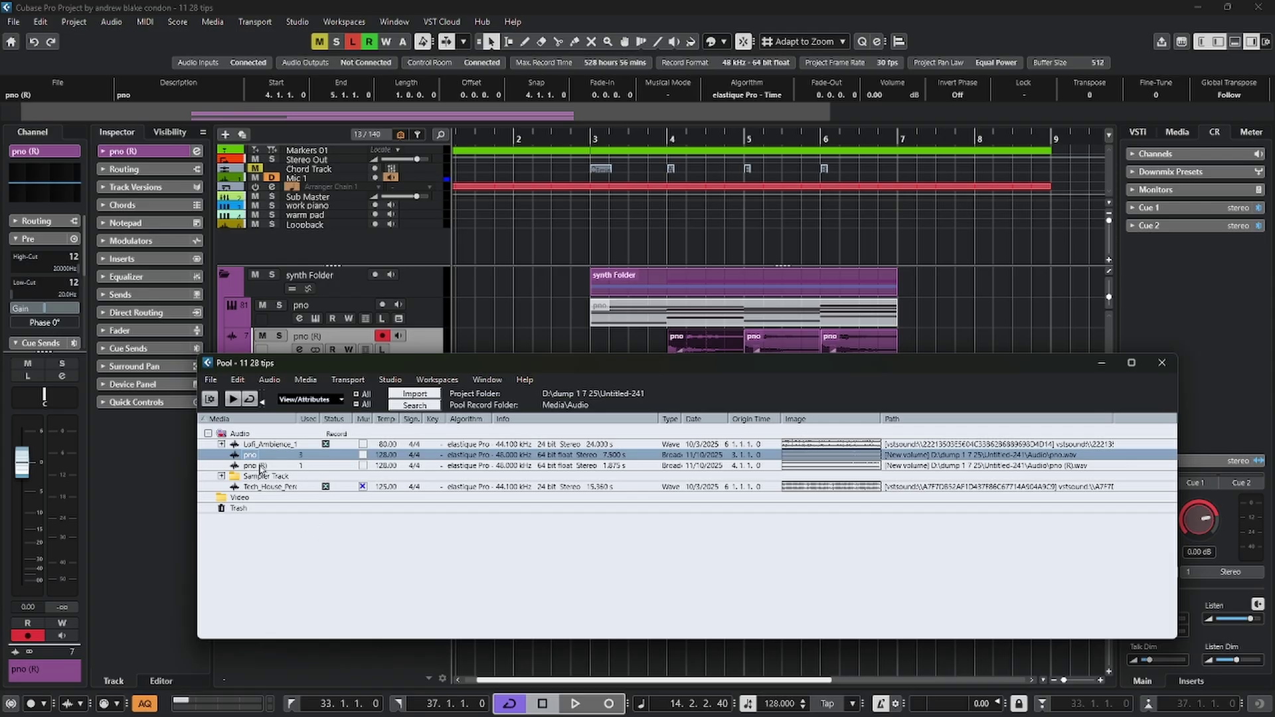
pyautogui.moveTo(802, 364); pyautogui.dragTo(727, 425)
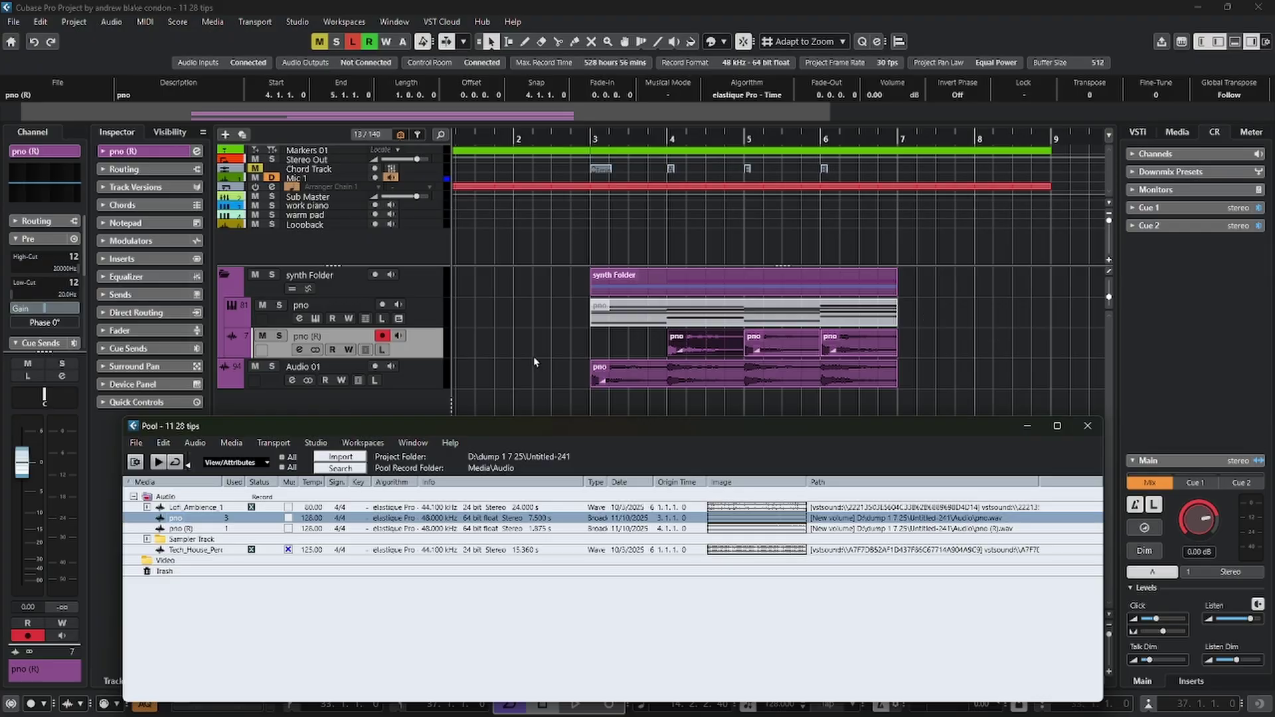
pyautogui.moveTo(738, 426); pyautogui.dragTo(716, 427)
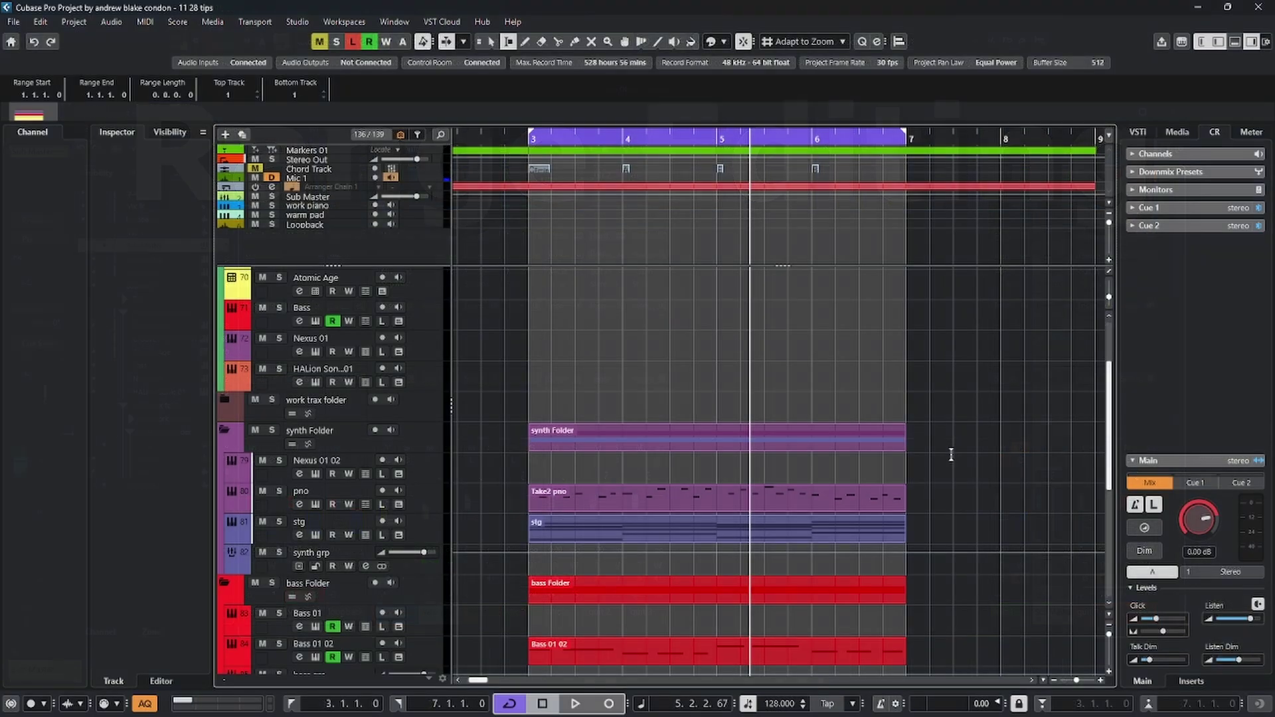
# Step: Mark a time range on the pno track with the Range tool, then undo the range move
pyautogui.rightClick(951, 458)
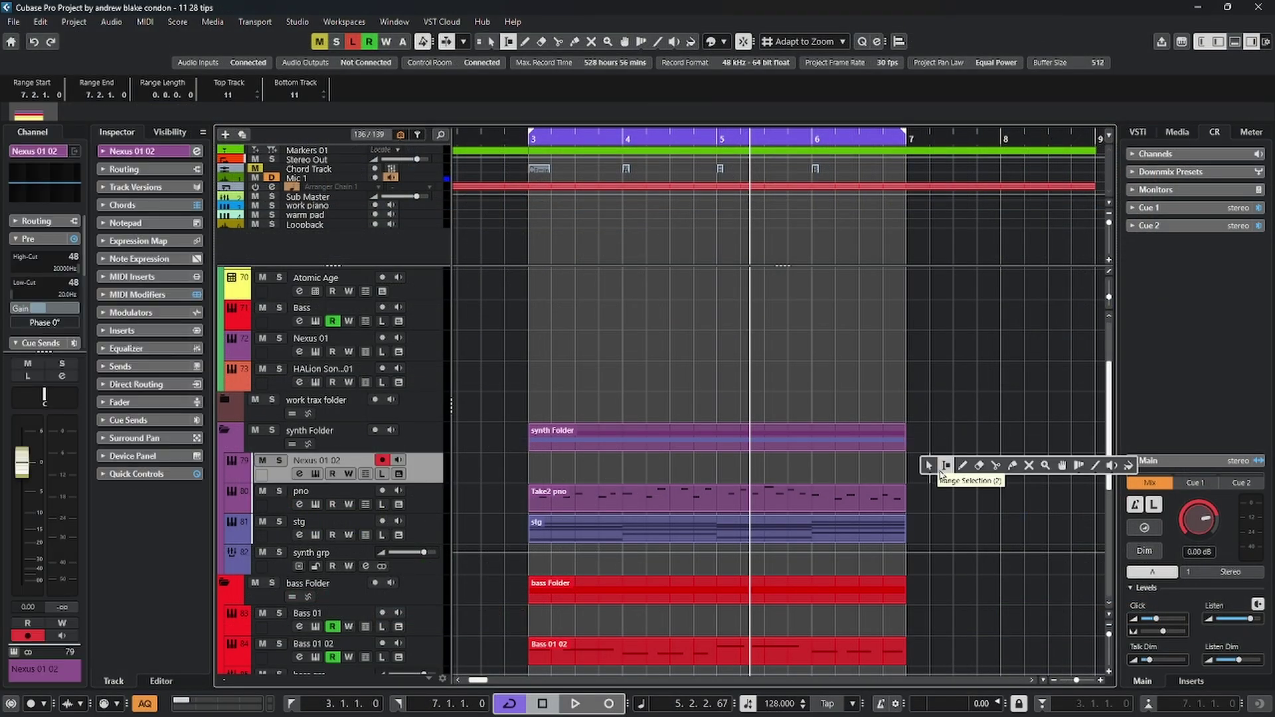
pyautogui.click(944, 467)
pyautogui.moveTo(648, 498)
pyautogui.mouseDown()
pyautogui.moveTo(995, 501)
pyautogui.moveTo(981, 498)
pyautogui.mouseUp()
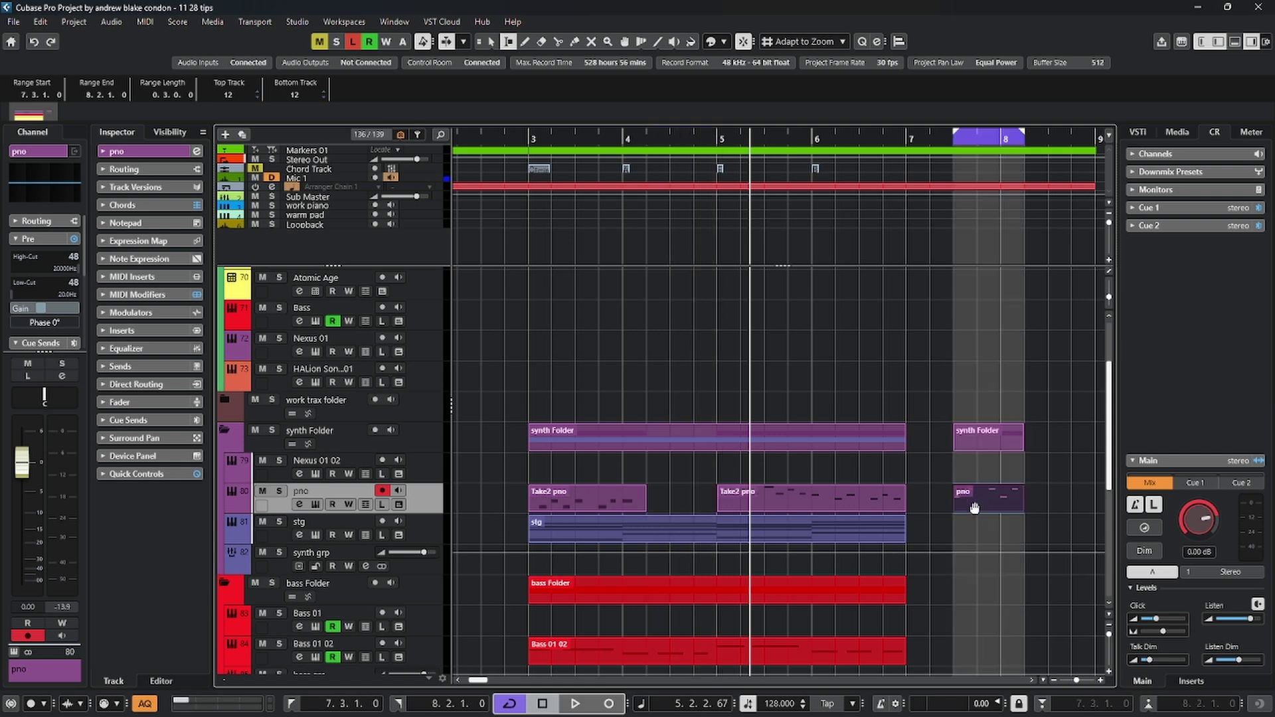
pyautogui.hotkey('ctrl', 'z')
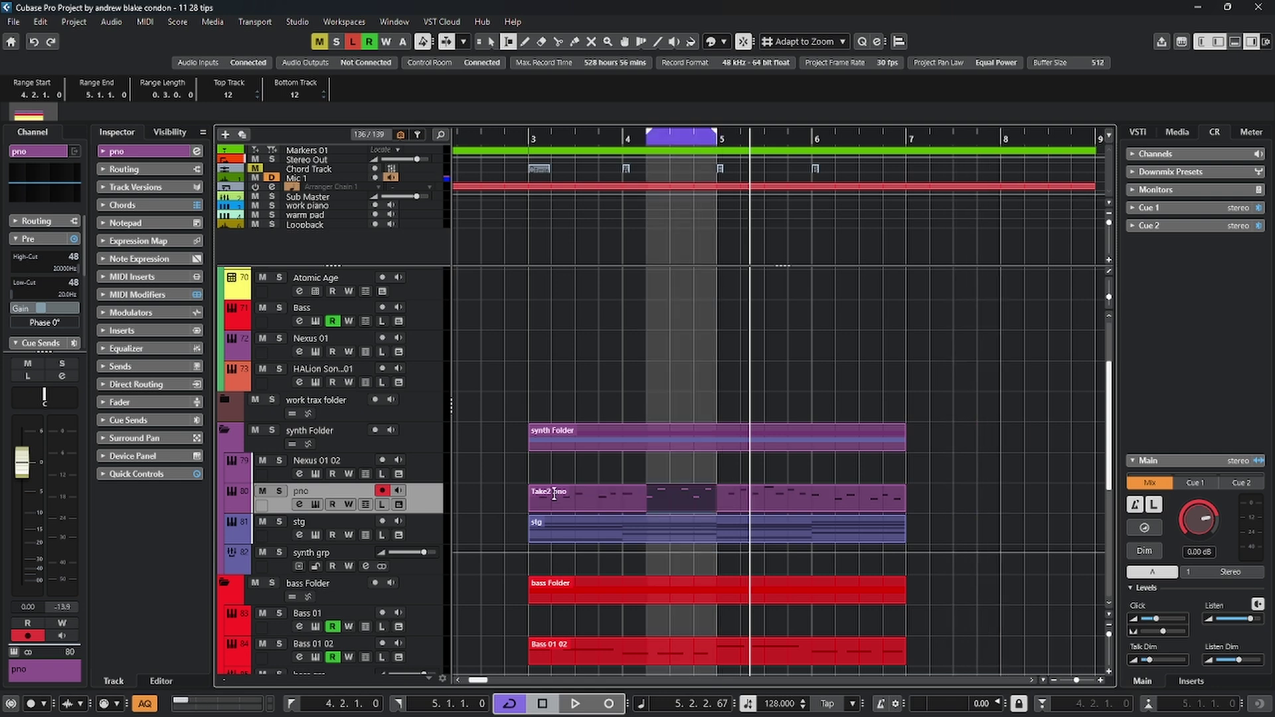
# Step: Select everything in the project with Edit > Select > All
pyautogui.click(40, 21)
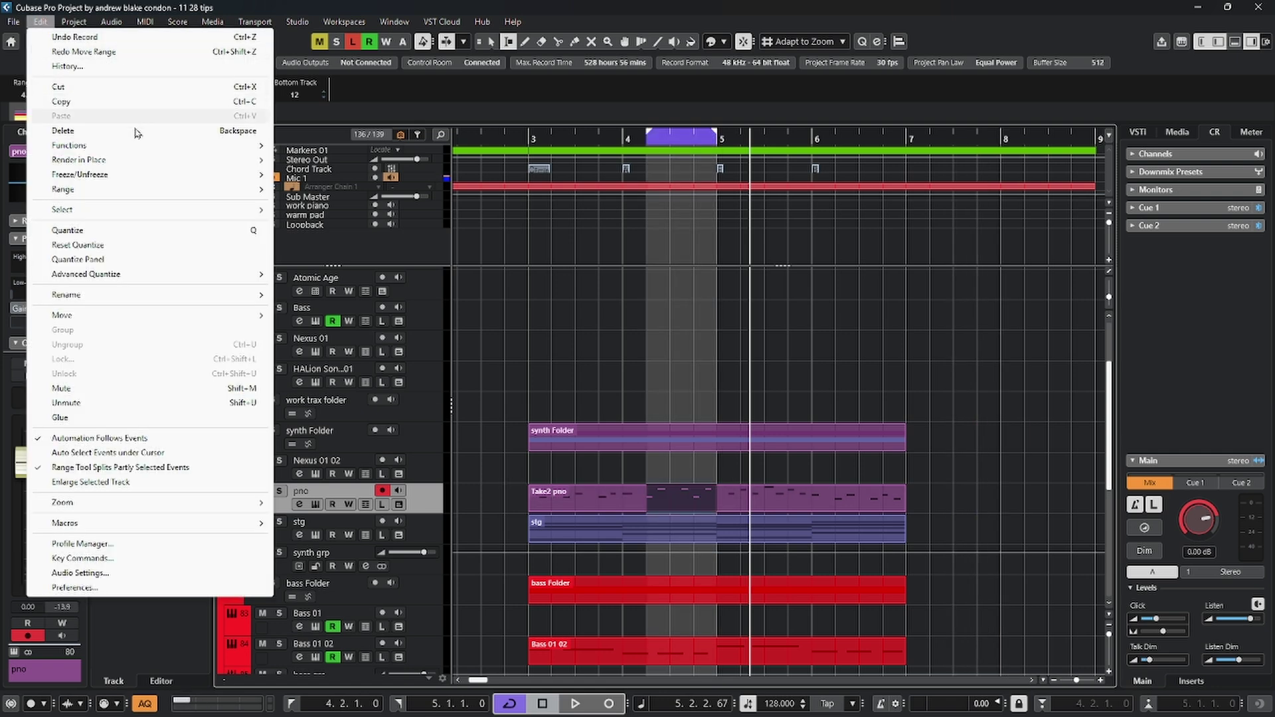
pyautogui.moveTo(106, 215)
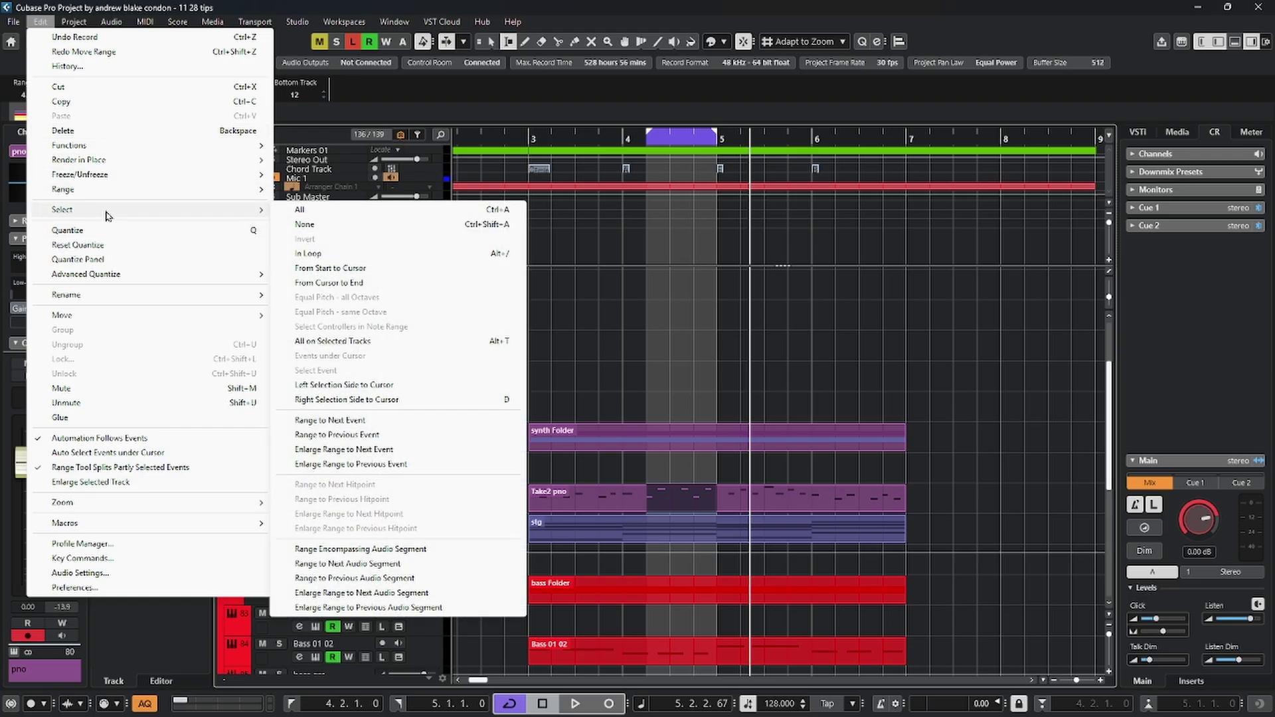
pyautogui.click(300, 210)
# Step: Clear all selections with Edit > Select > None
pyautogui.click(41, 22)
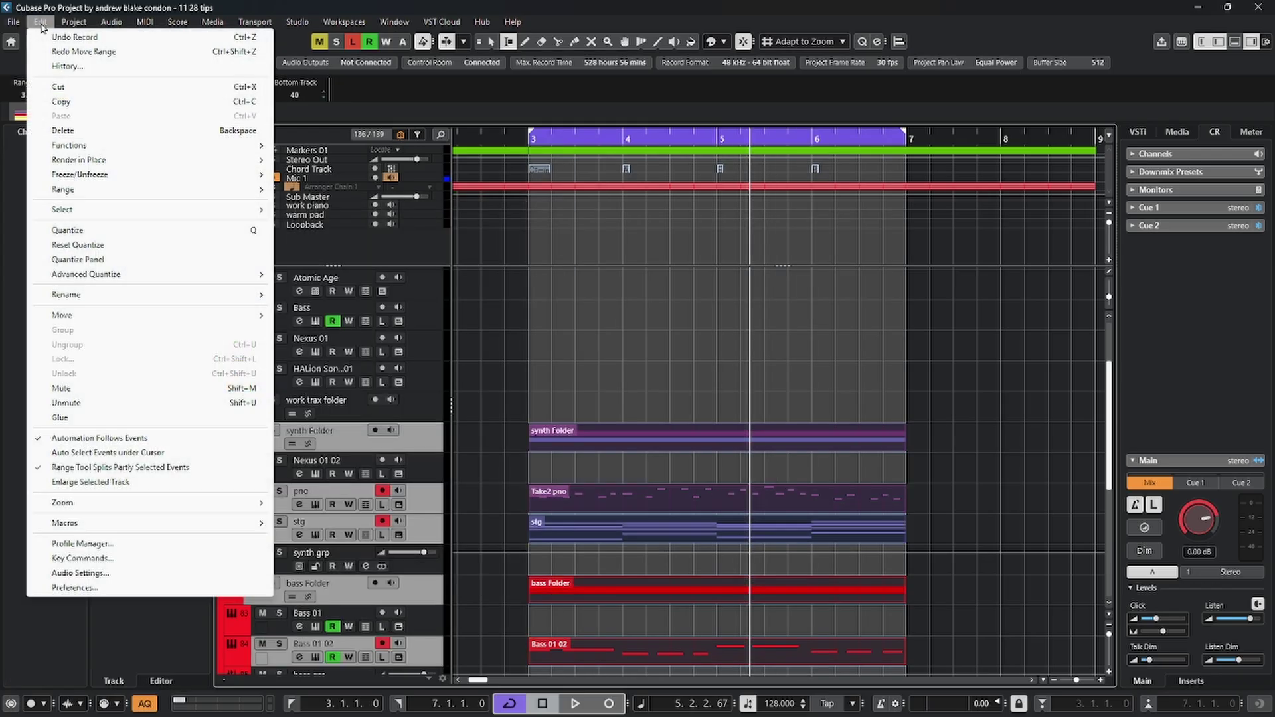
pyautogui.click(152, 249)
pyautogui.scroll(-5, 266, 199)
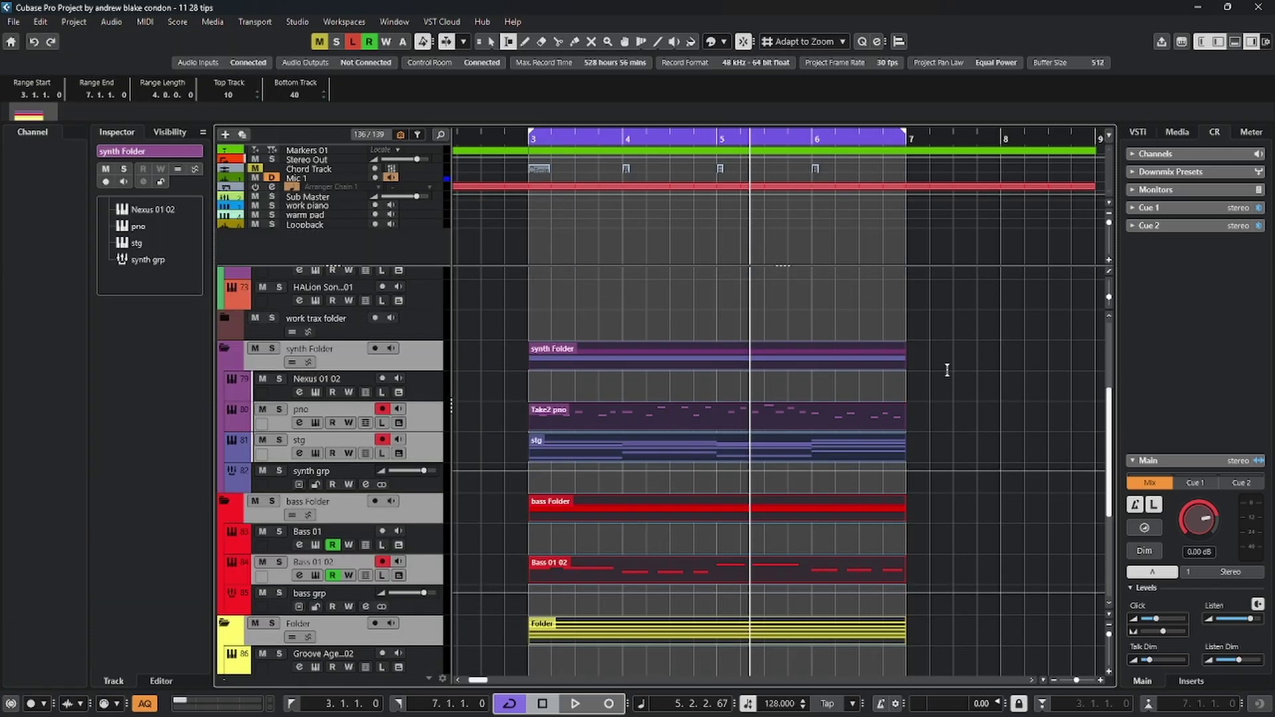
pyautogui.click(41, 22)
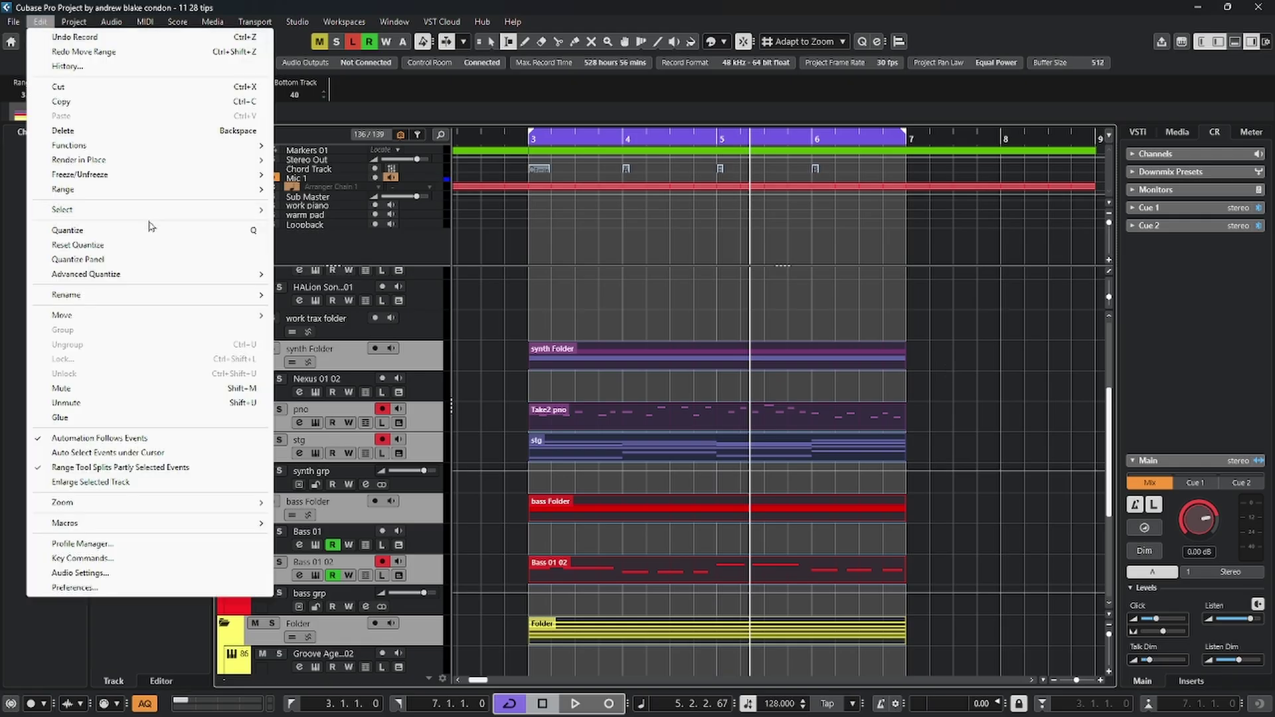
pyautogui.moveTo(152, 210)
pyautogui.click(336, 231)
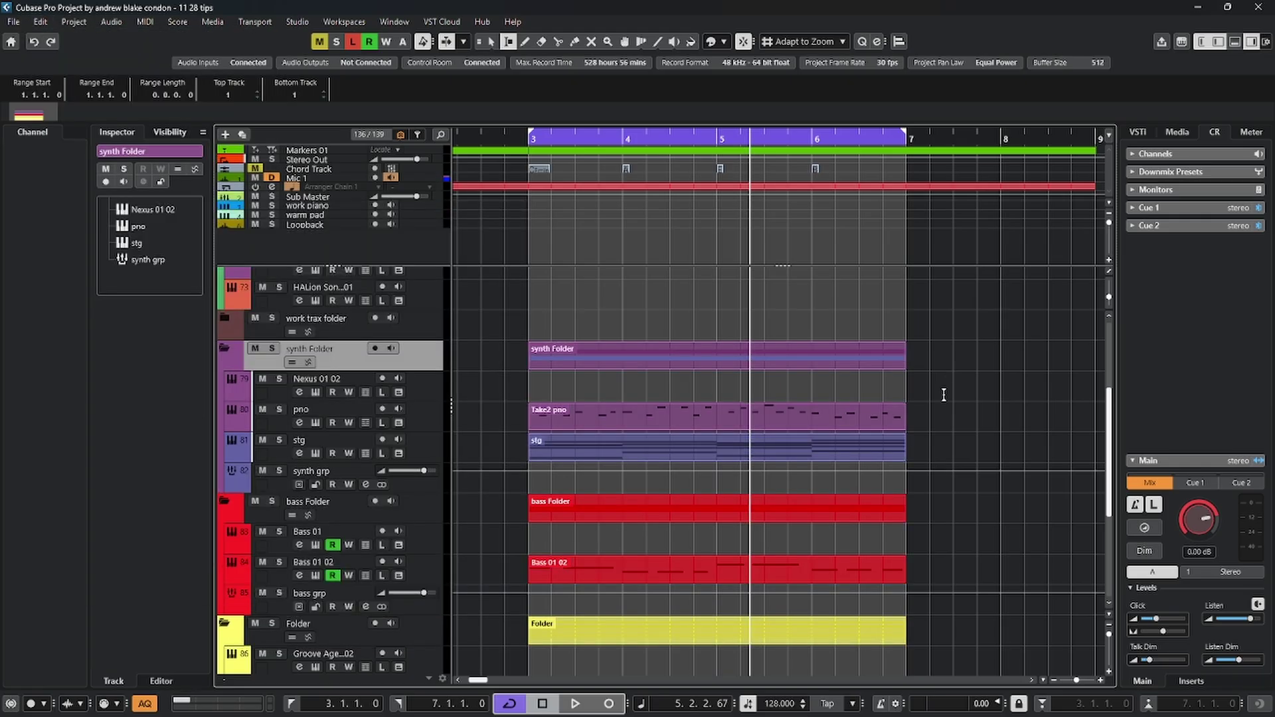
# Step: Set the locators to bars 4–5 and apply Edit > Select > In Loop
pyautogui.press('1')
pyautogui.moveTo(625, 138); pyautogui.dragTo(708, 156)
pyautogui.click(40, 22)
pyautogui.moveTo(155, 211)
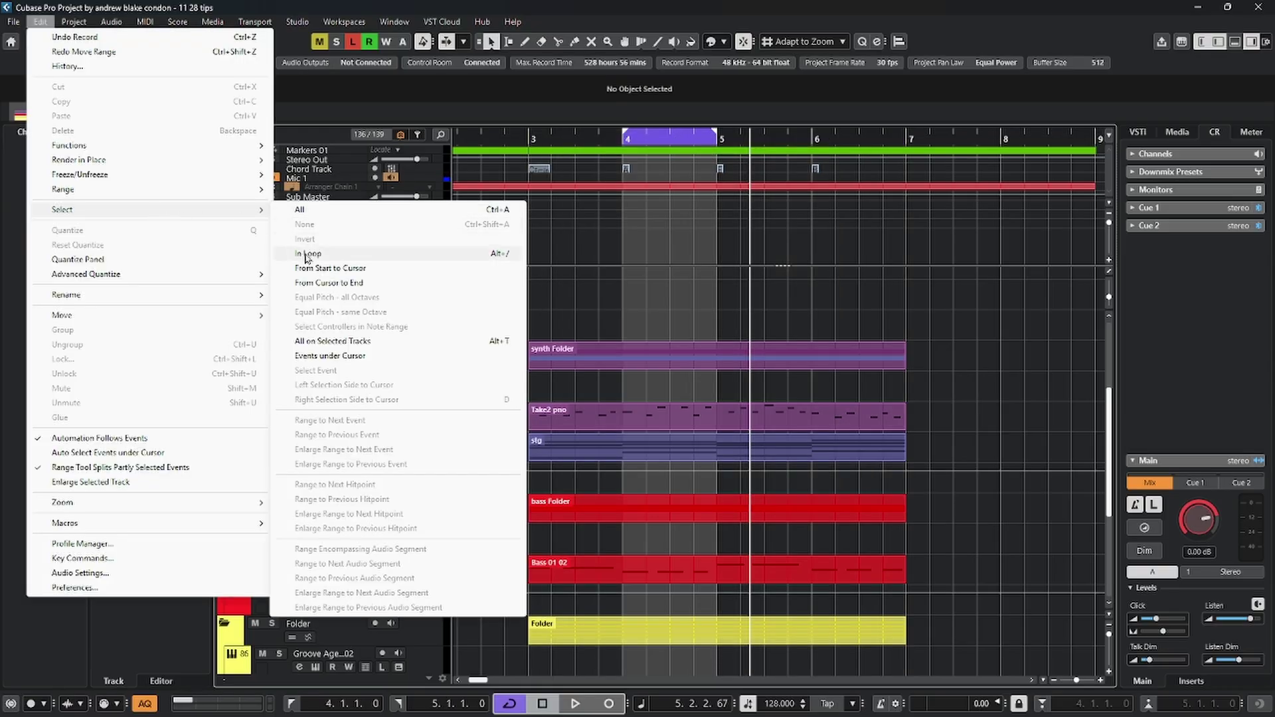
pyautogui.click(307, 254)
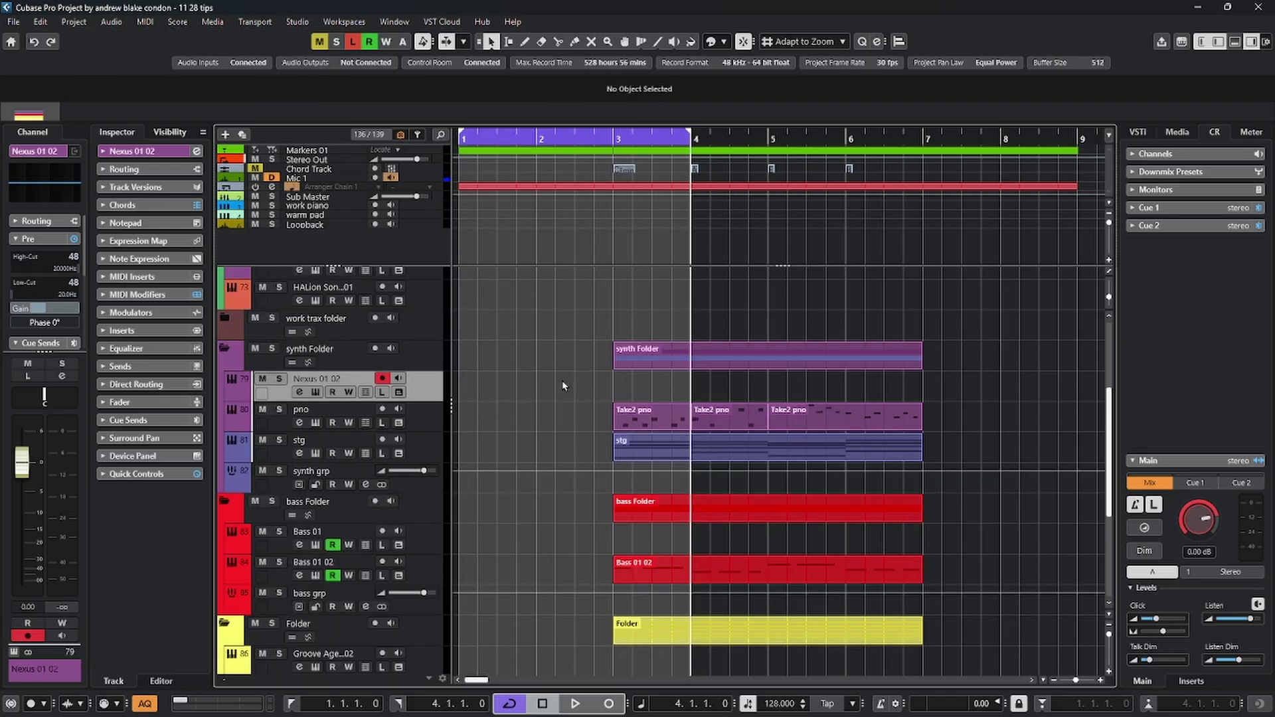
# Step: Select the stg event and apply Edit > Select > From Start to Cursor
pyautogui.click(542, 440)
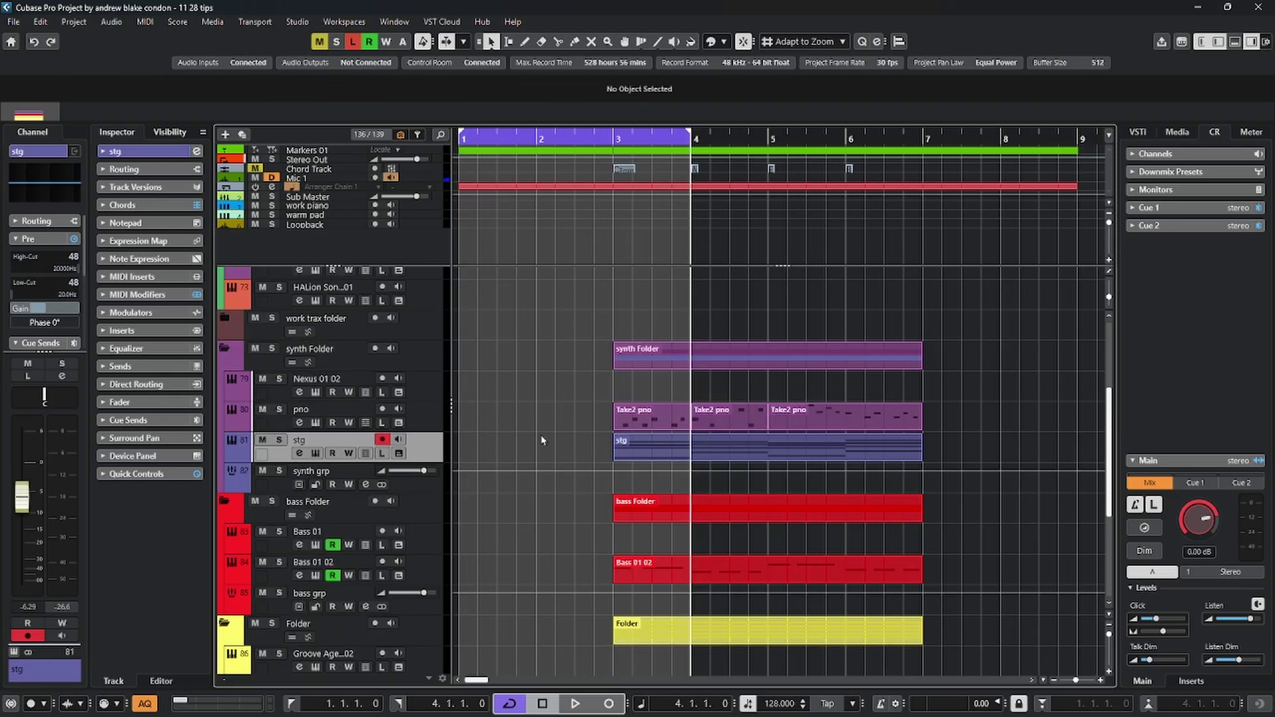
pyautogui.click(657, 448)
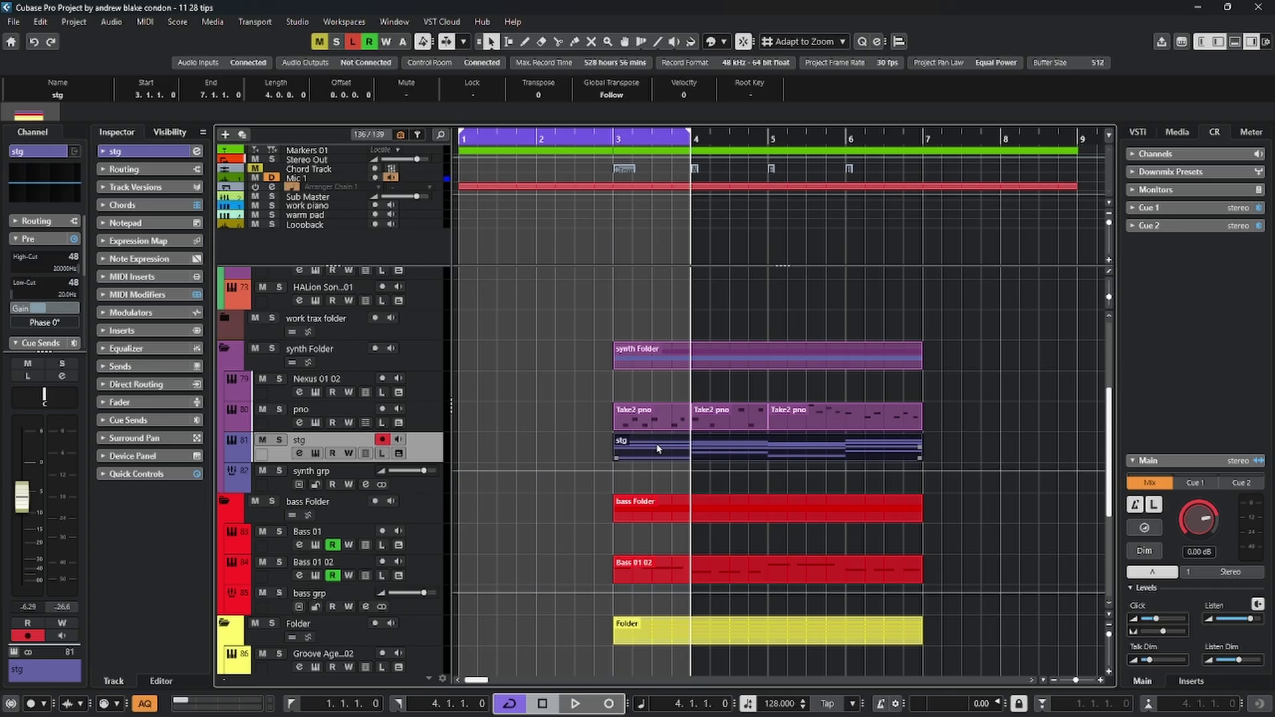
pyautogui.click(41, 22)
pyautogui.moveTo(110, 211)
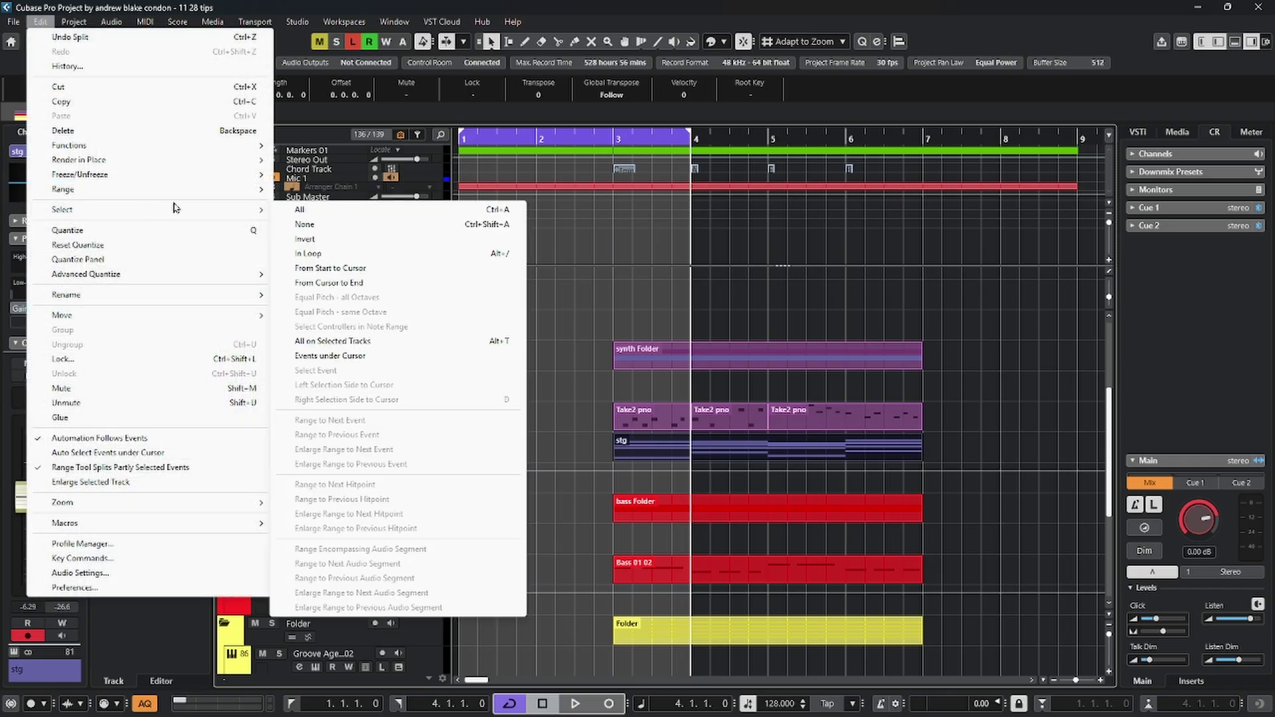
pyautogui.click(345, 268)
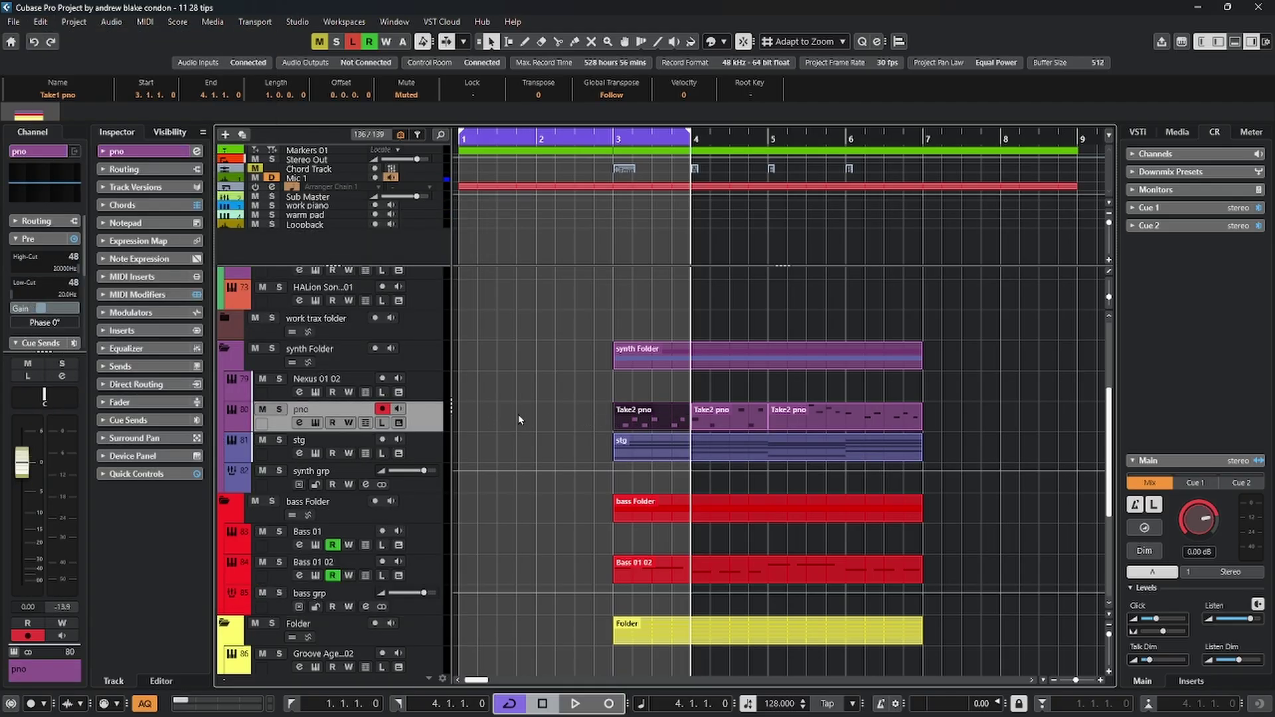
# Step: With the Range tool, select bars 3–4 on pno and apply From Start to Cursor
pyautogui.rightClick(663, 408)
pyautogui.click(604, 417)
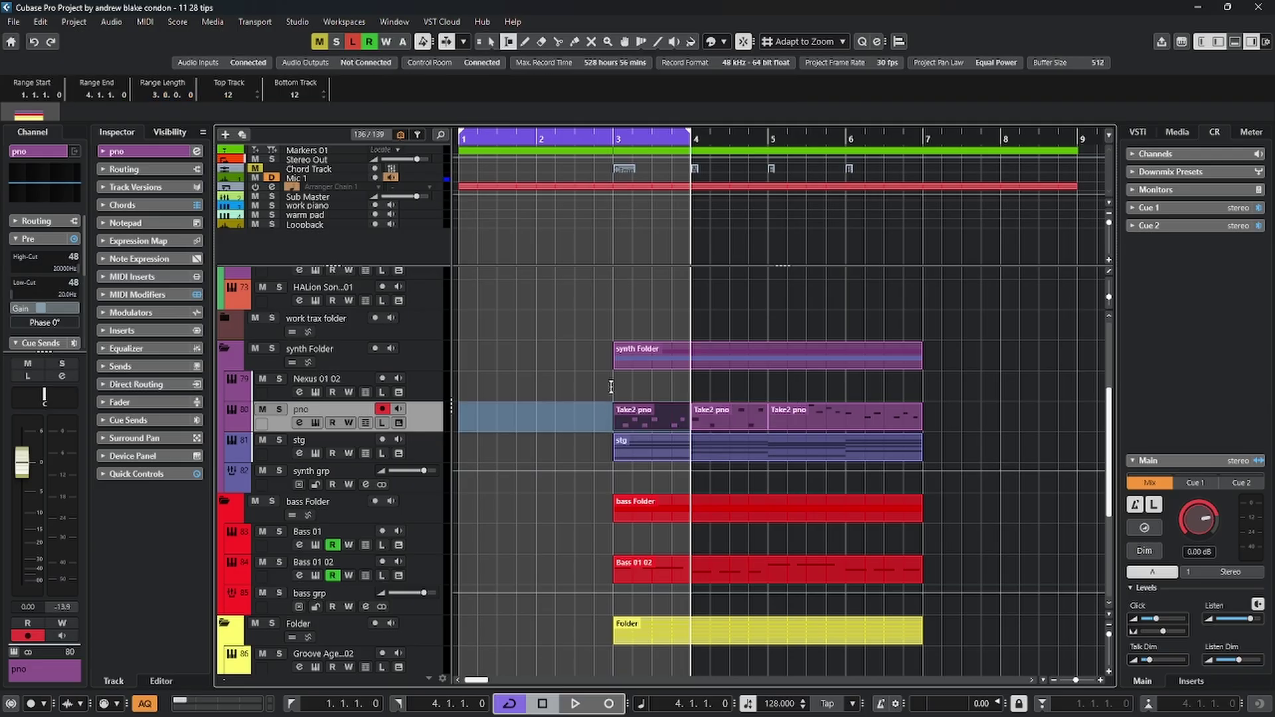
pyautogui.moveTo(605, 401); pyautogui.dragTo(688, 418)
pyautogui.click(41, 21)
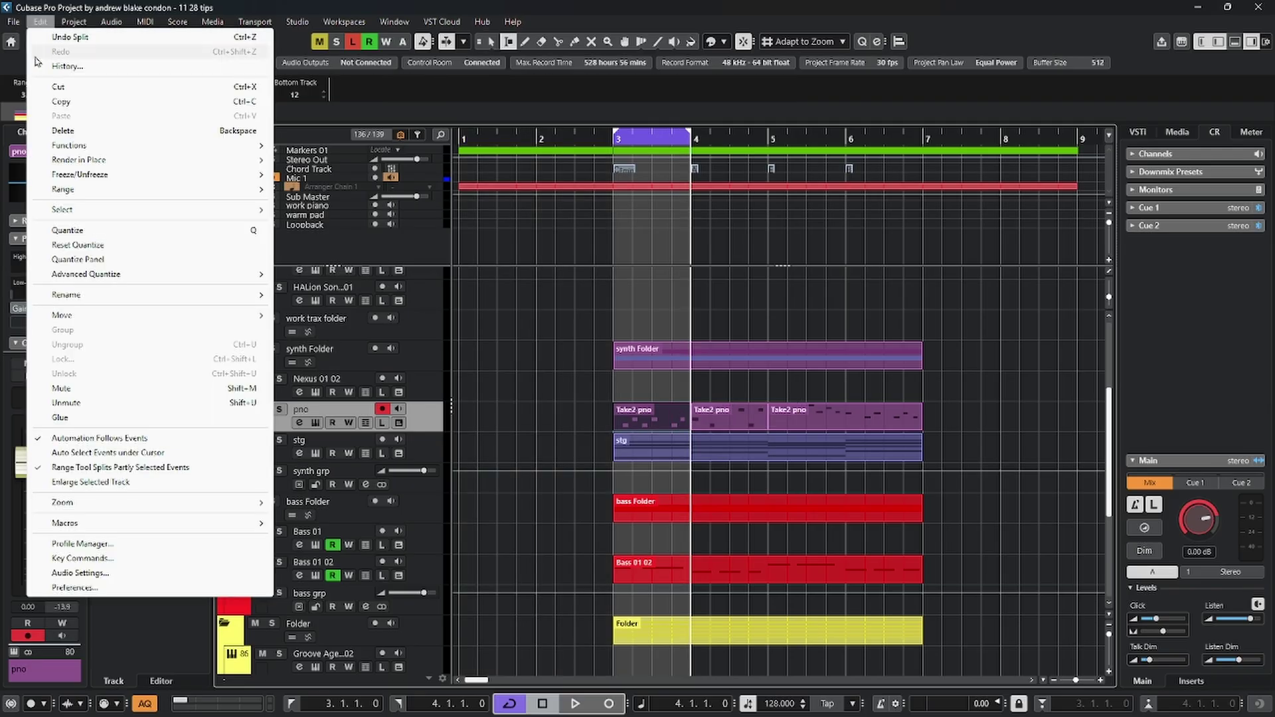
pyautogui.moveTo(126, 214)
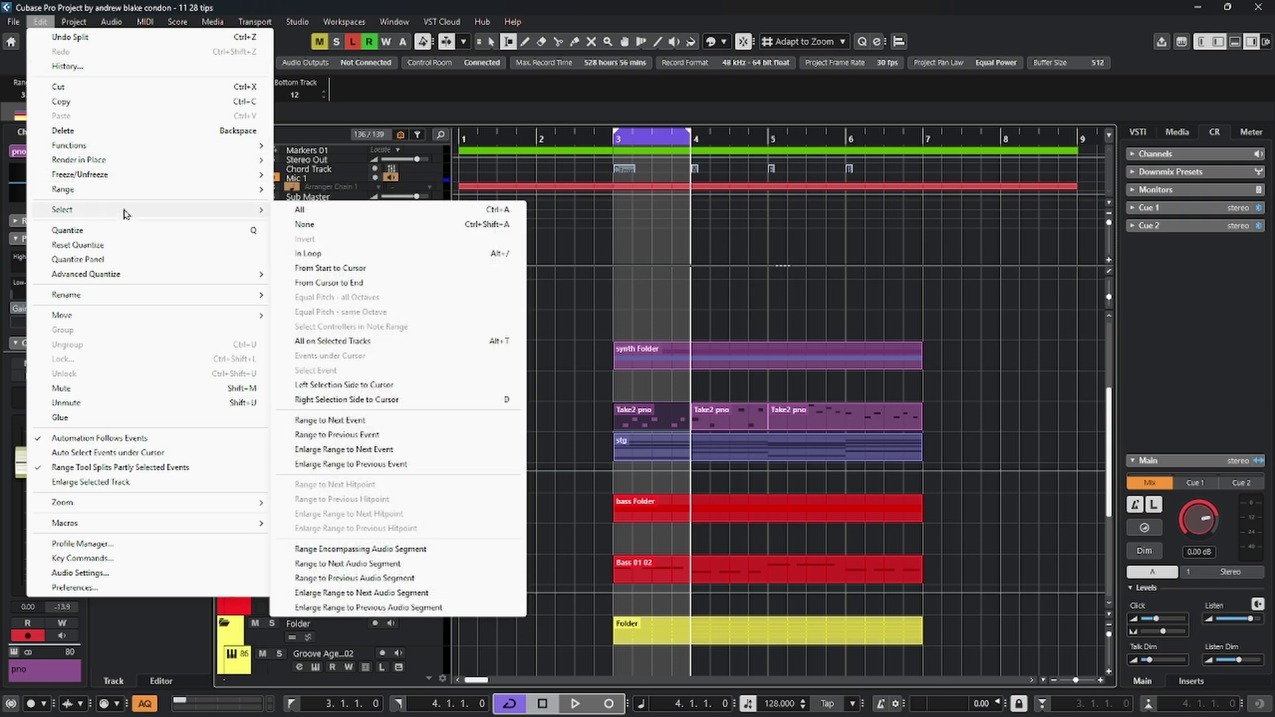
pyautogui.click(347, 271)
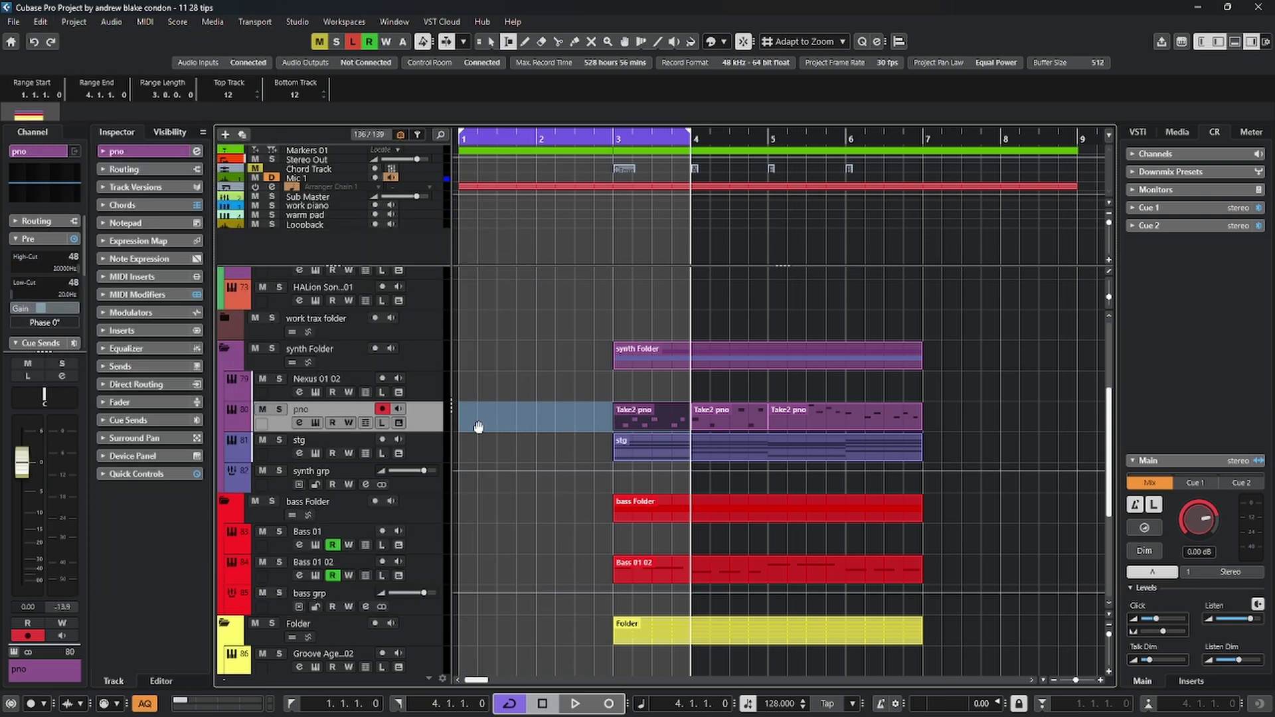
# Step: Select the pno range from the cursor to the project end with Edit > Select > From Cursor to End
pyautogui.click(41, 22)
pyautogui.click(146, 210)
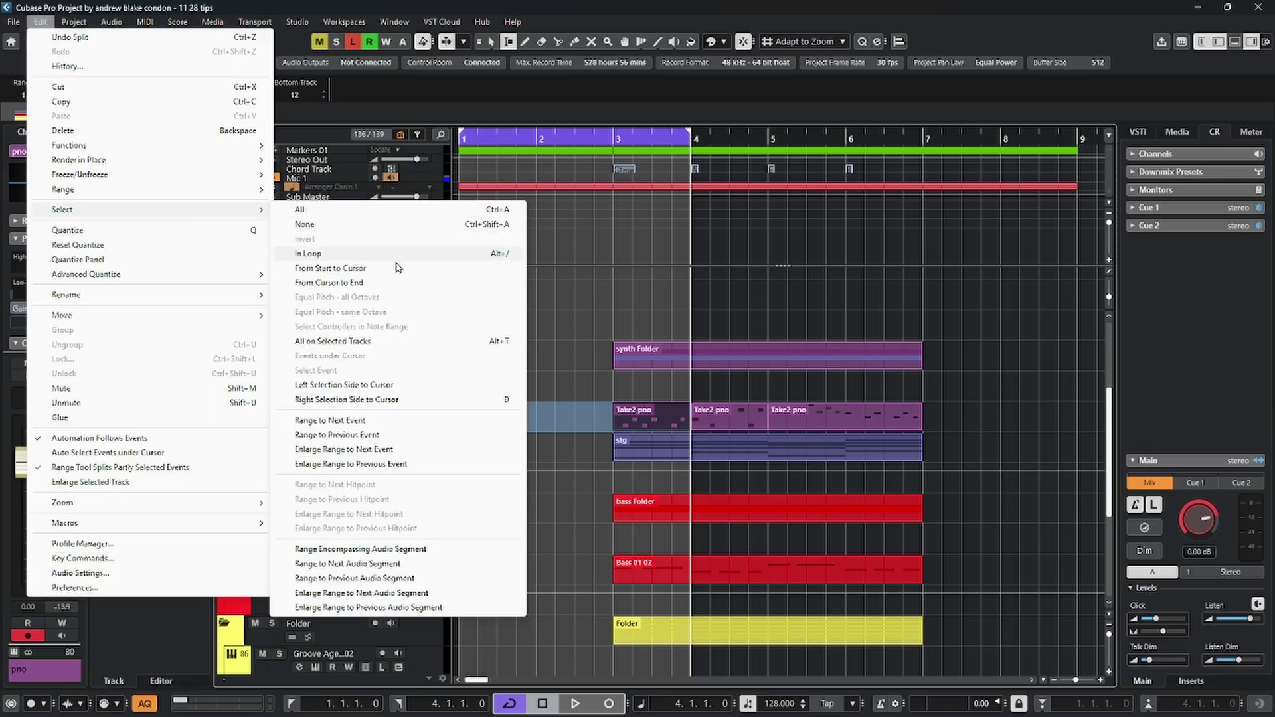
pyautogui.click(359, 283)
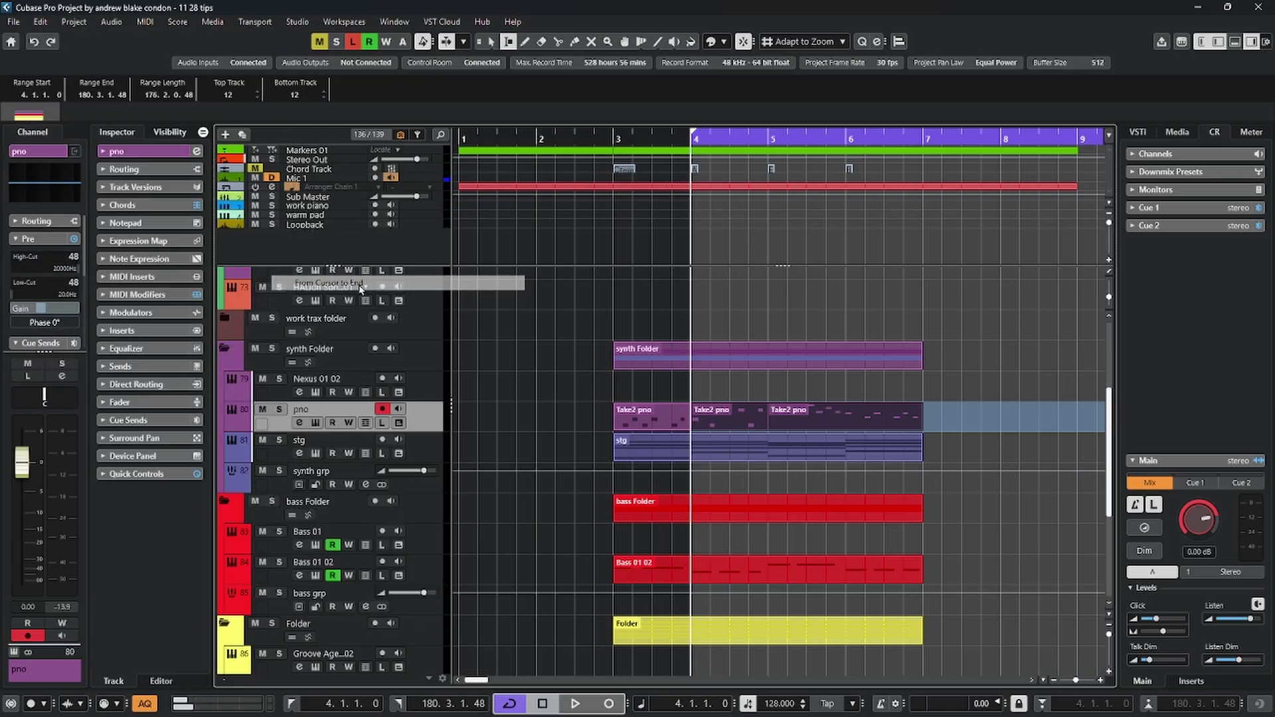
# Step: Open Take2 pno in the Key Editor, pick an E3 note, and select all E notes via Equal Pitch - all Octaves
pyautogui.press('1')
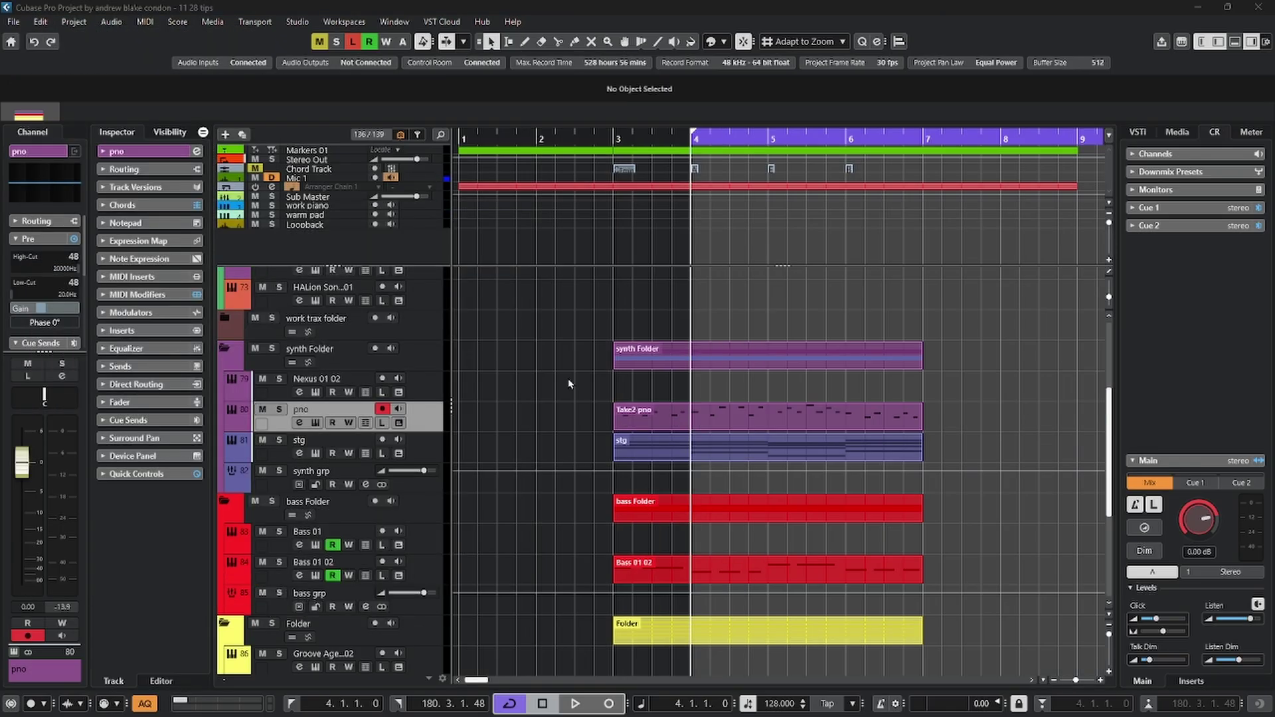
pyautogui.doubleClick(739, 407)
pyautogui.hscroll(-2, 493, 396)
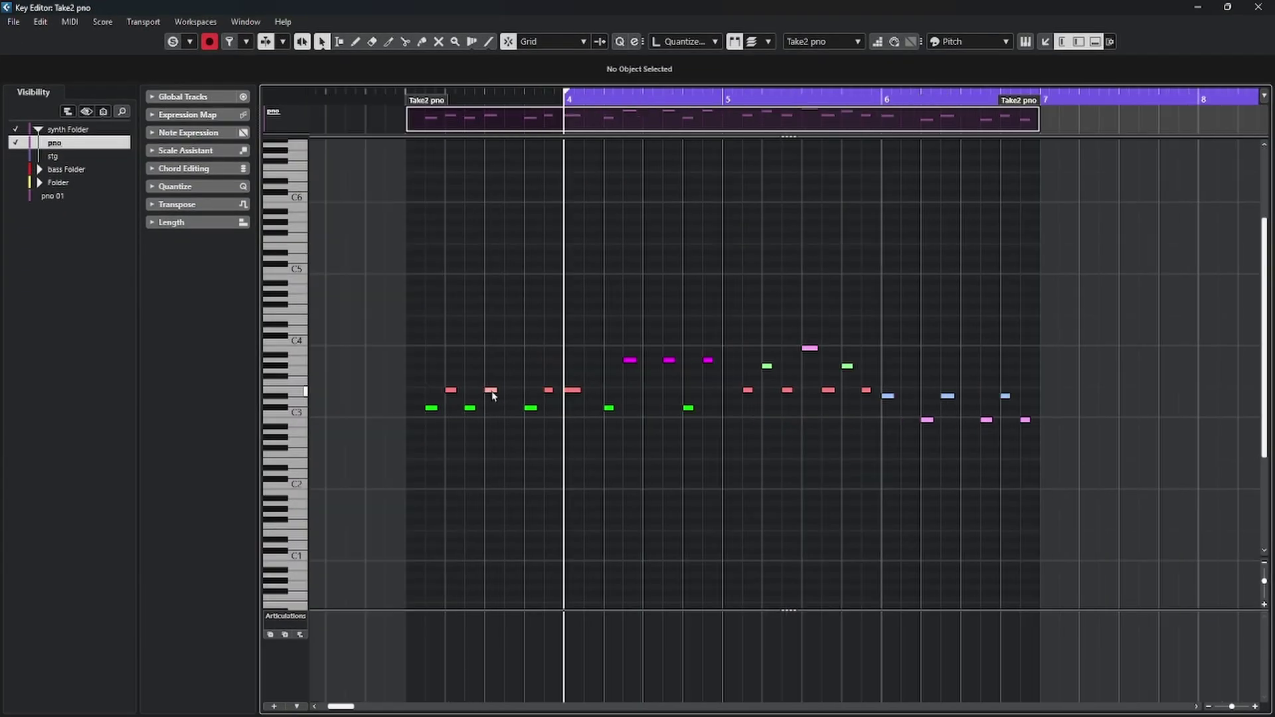
pyautogui.click(491, 391)
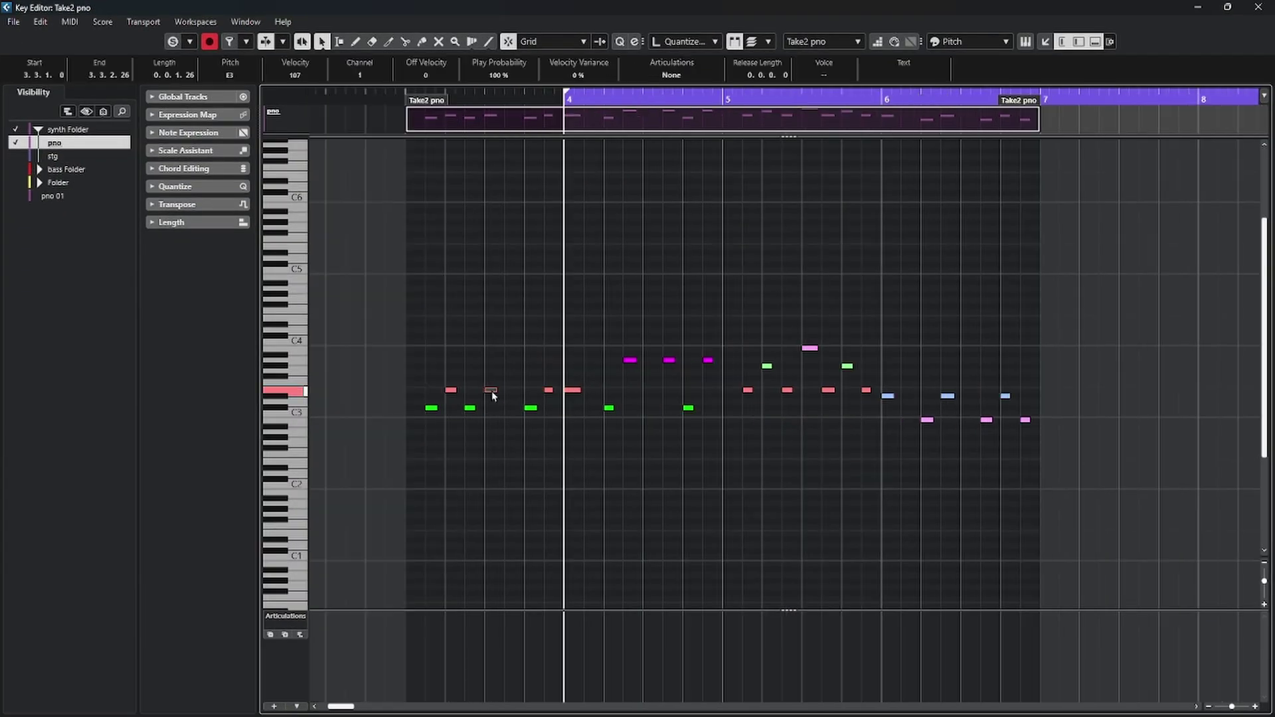
pyautogui.click(40, 21)
pyautogui.moveTo(173, 209)
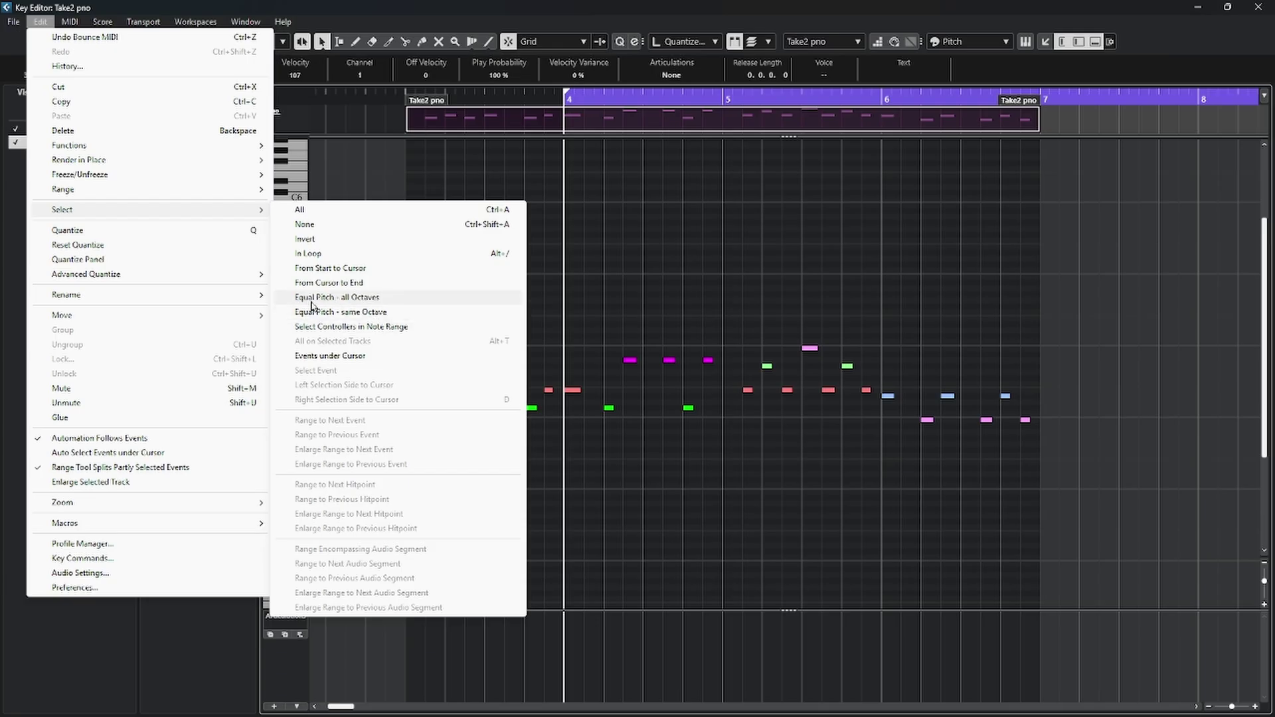
pyautogui.click(311, 298)
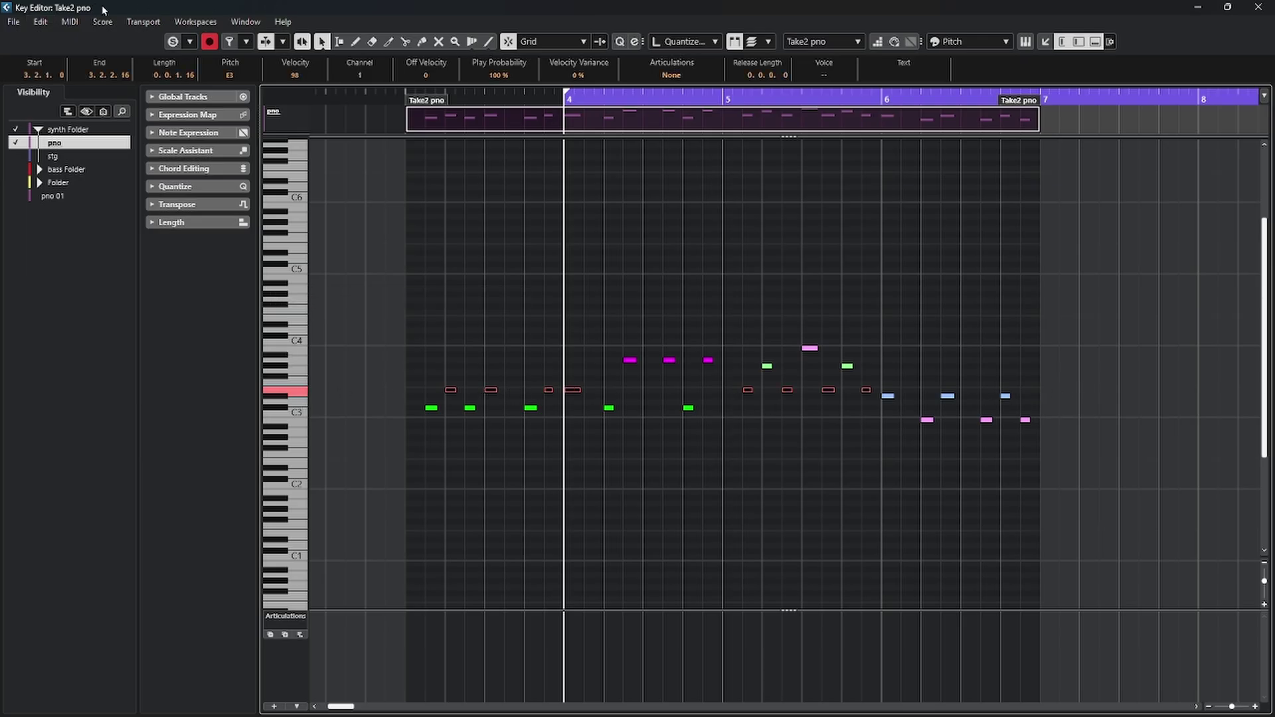
# Step: Look up Equal Pitch - all Octaves in Key Commands, close the dialog, then deselect all notes
pyautogui.click(40, 22)
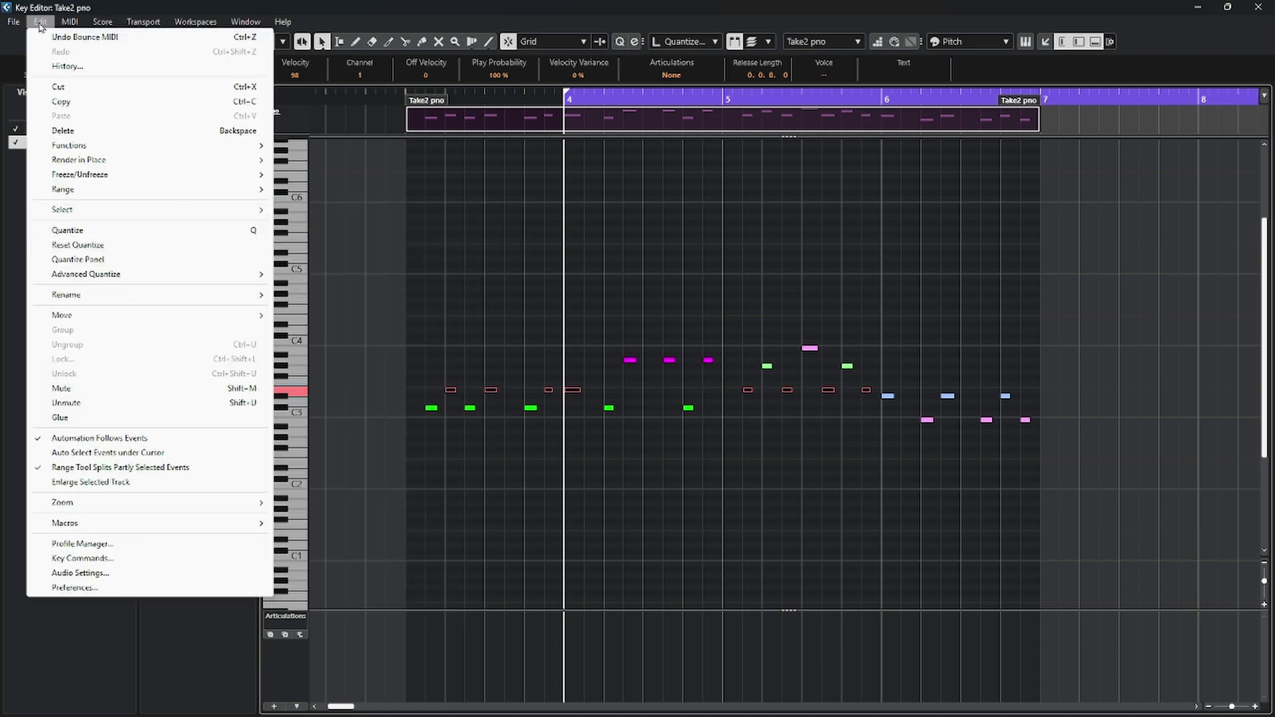
pyautogui.click(94, 560)
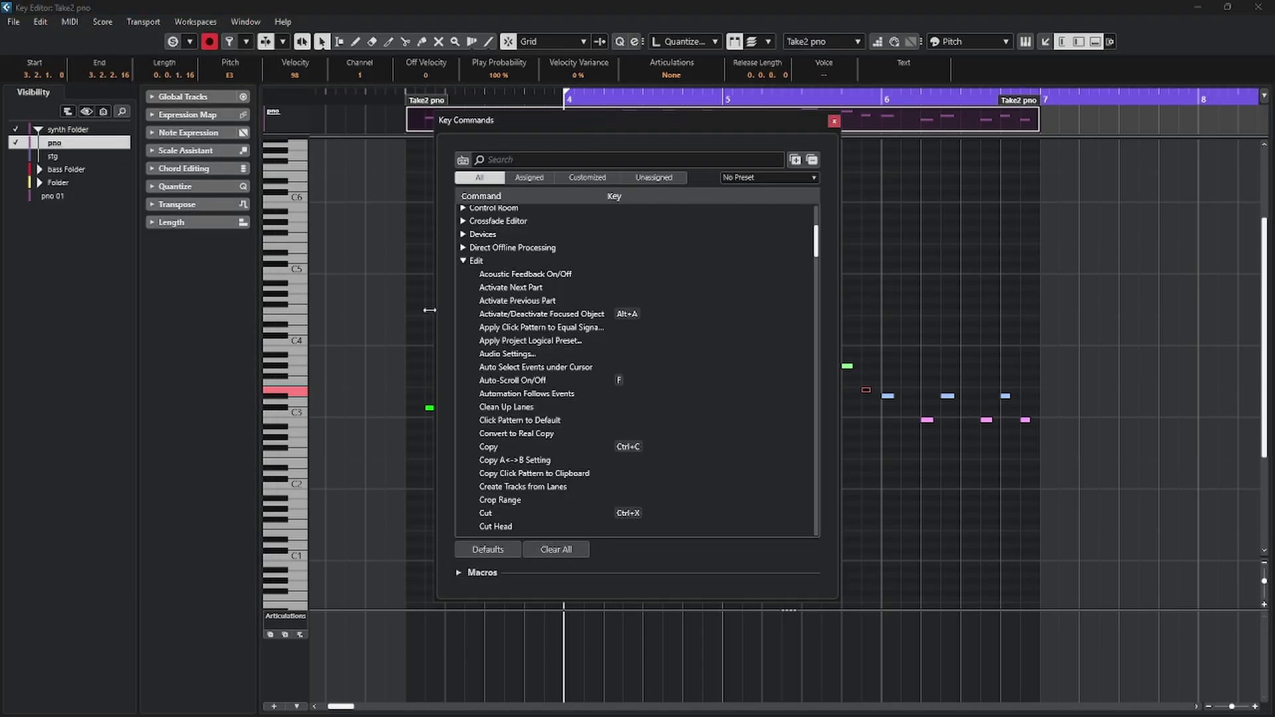
pyautogui.scroll(-10, 475, 266)
pyautogui.click(488, 345)
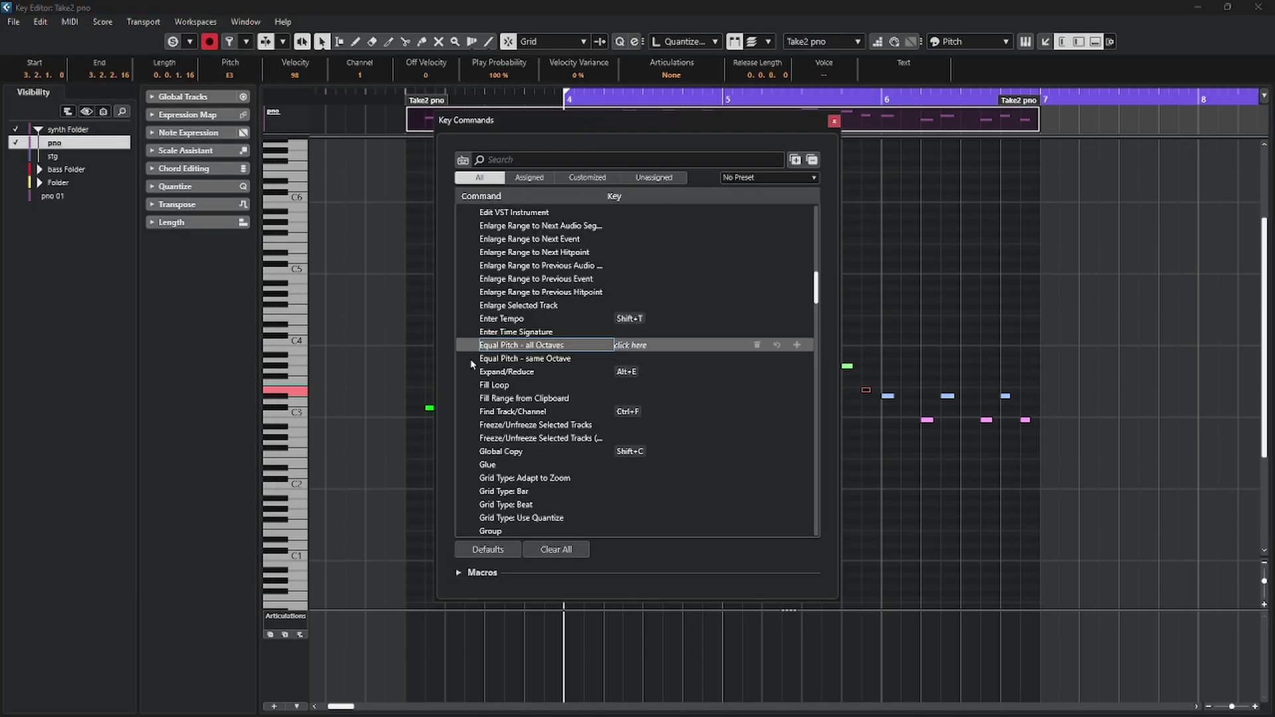
pyautogui.scroll(-8, 531, 443)
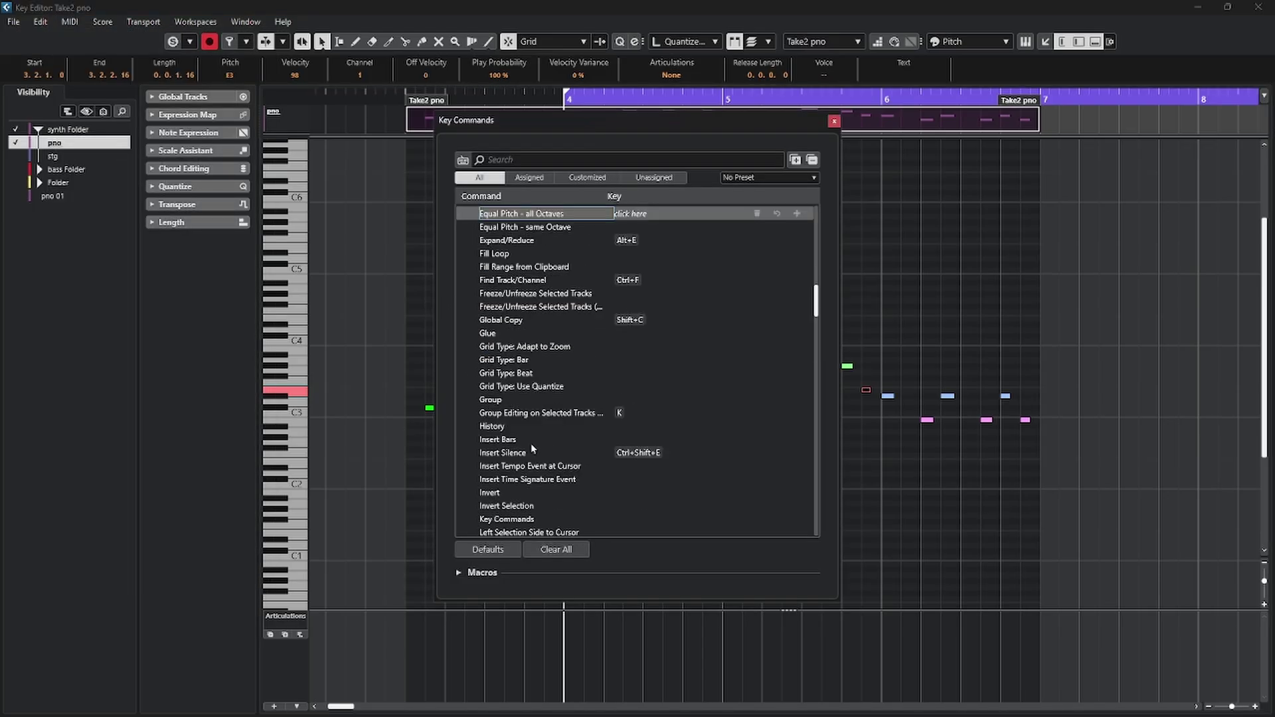
pyautogui.scroll(8, 508, 359)
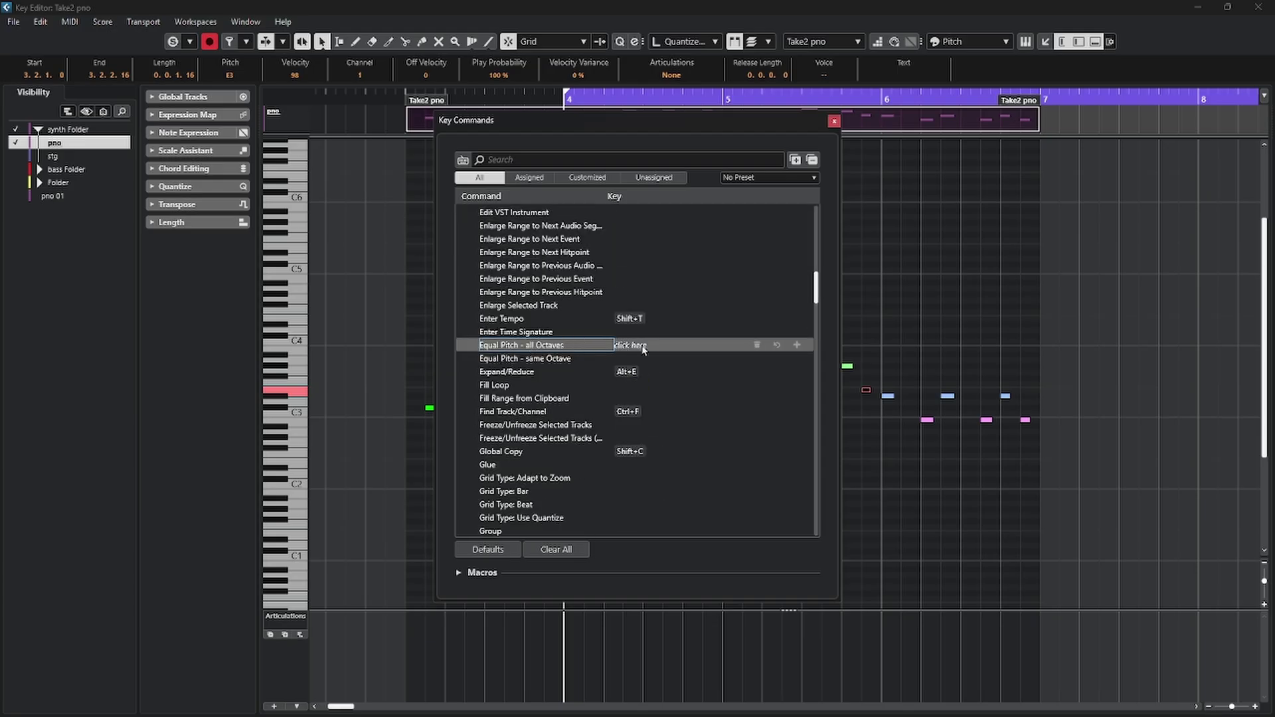
pyautogui.press('Escape')
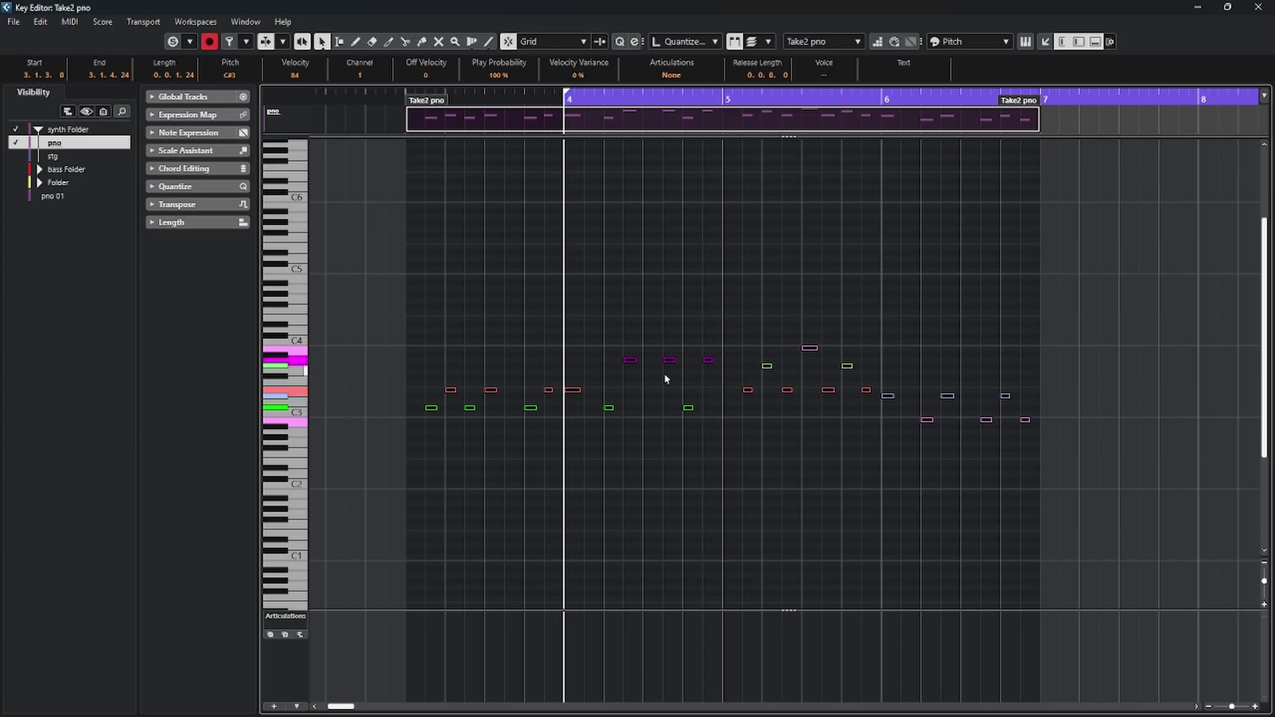
pyautogui.click(532, 349)
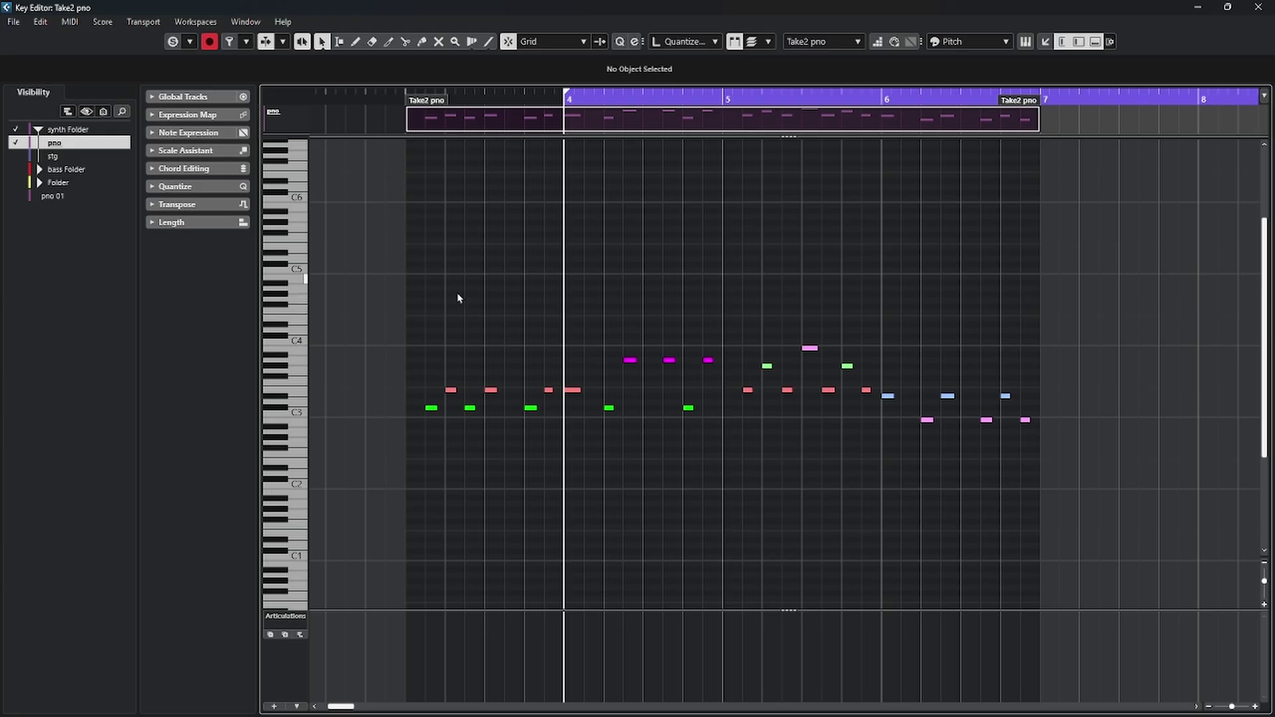
# Step: Close the Key Editor and open the Transport Panel from the Transport menu as a floating bar
pyautogui.hotkey('ctrl', 'w')
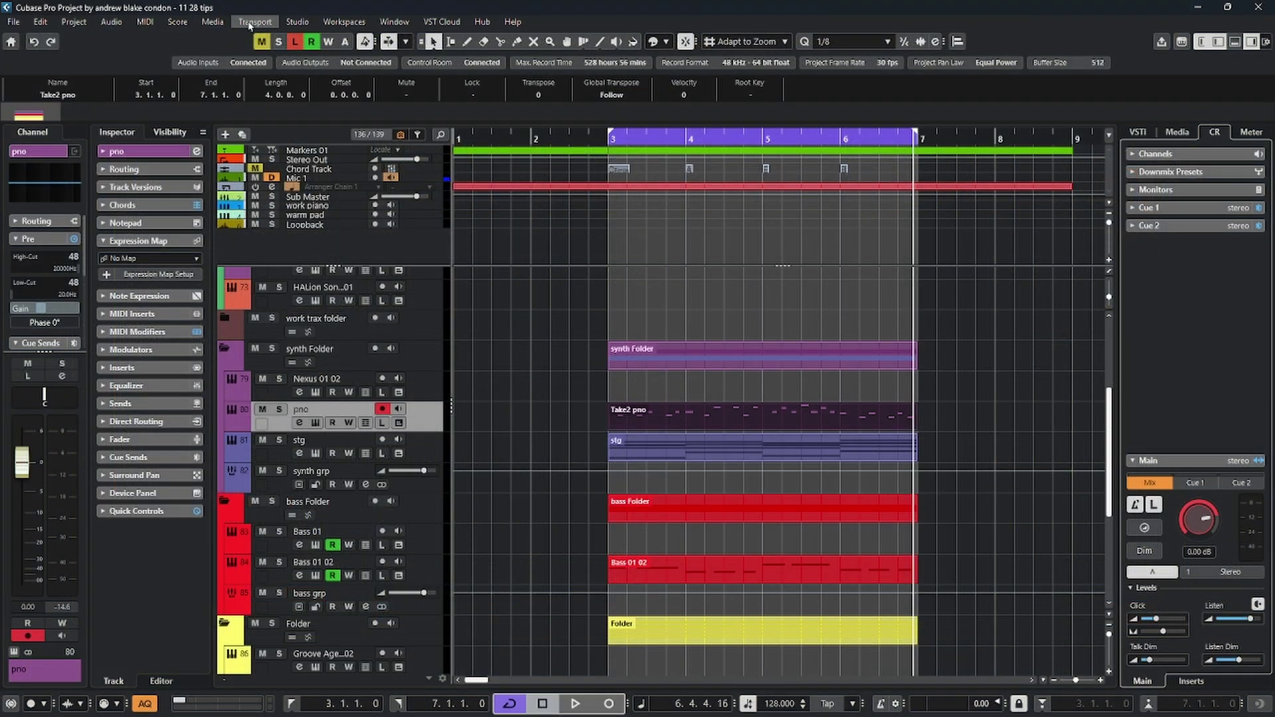
pyautogui.click(249, 24)
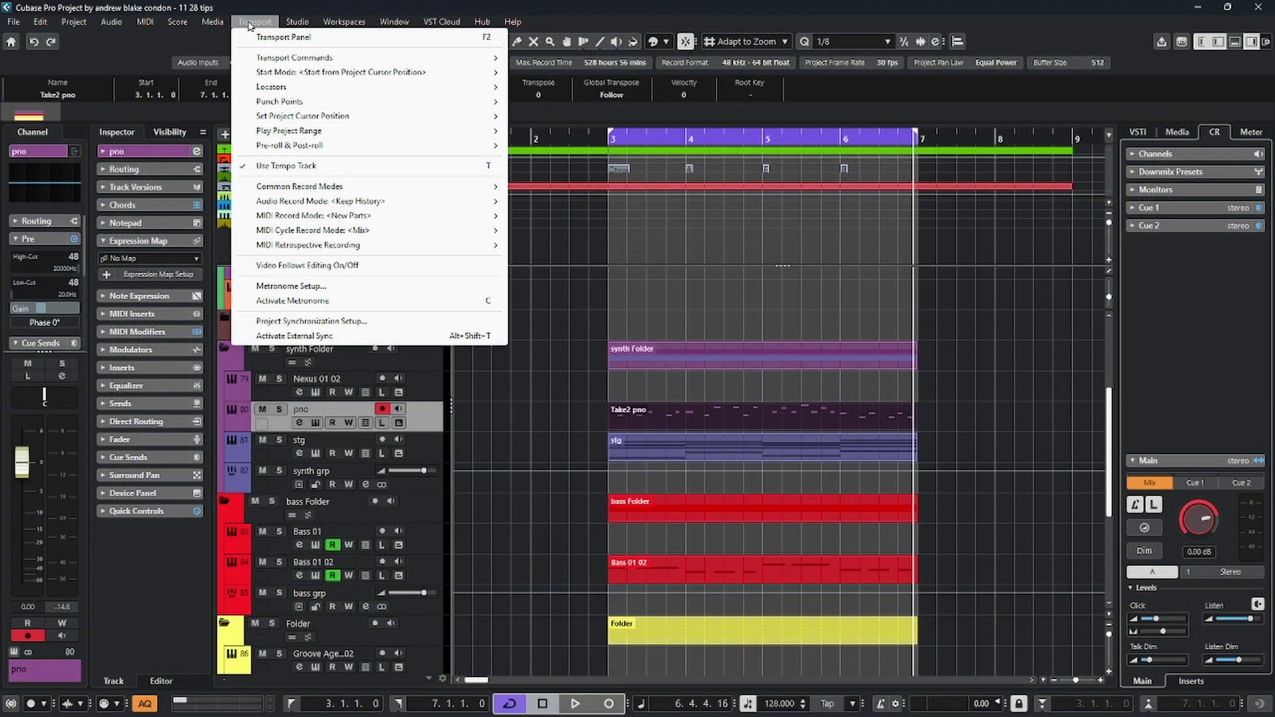
pyautogui.click(307, 38)
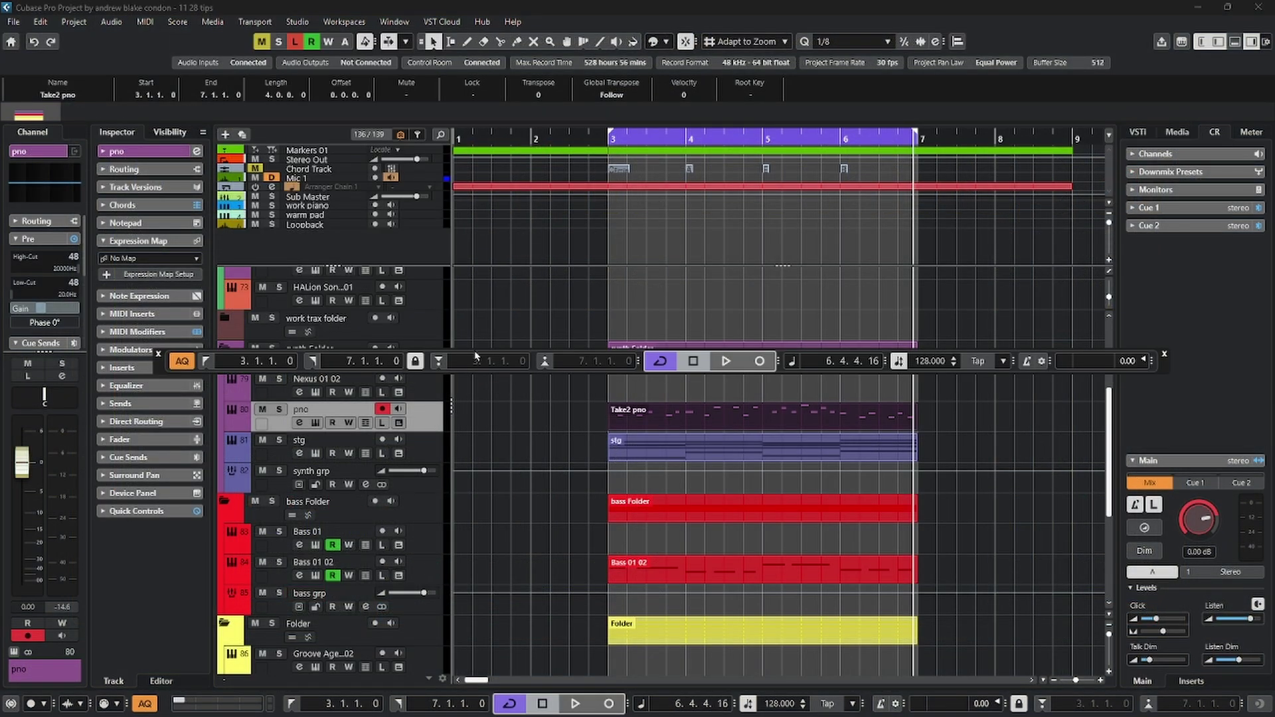
# Step: Reposition the floating transport bar, settling it just above the pno track
pyautogui.moveTo(1167, 373); pyautogui.dragTo(1075, 491)
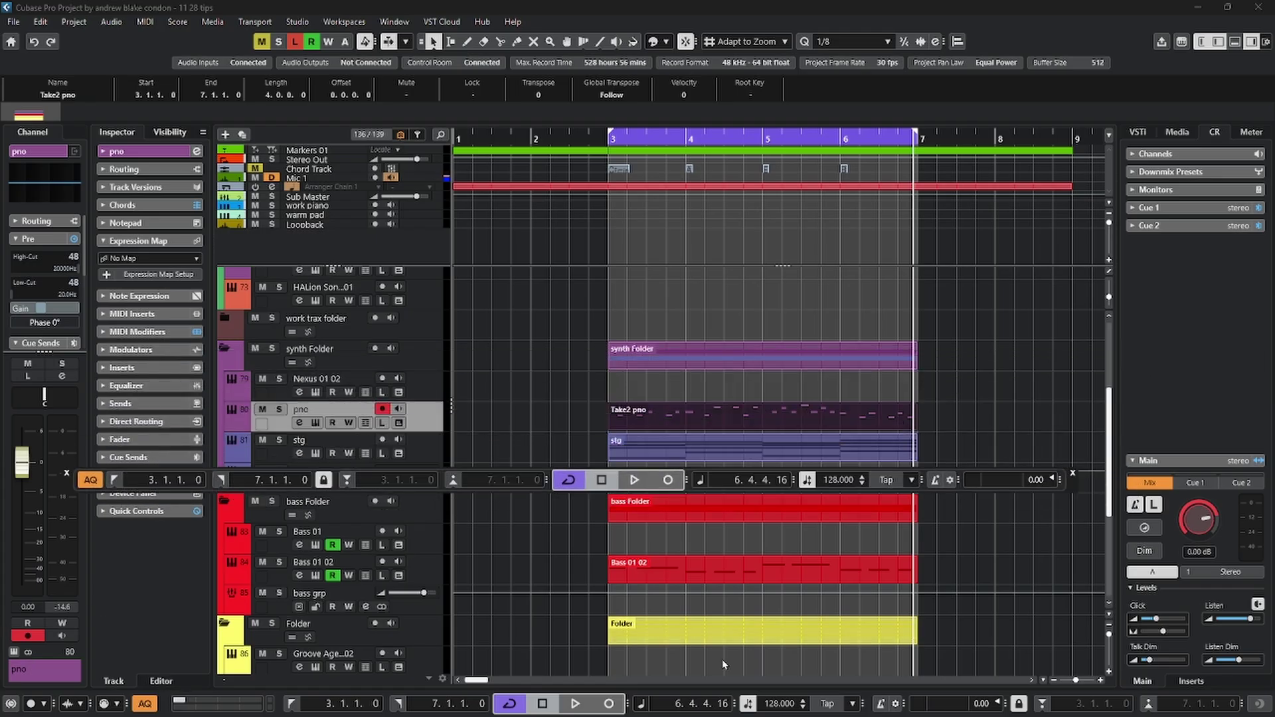
pyautogui.moveTo(1075, 492); pyautogui.dragTo(1146, 368)
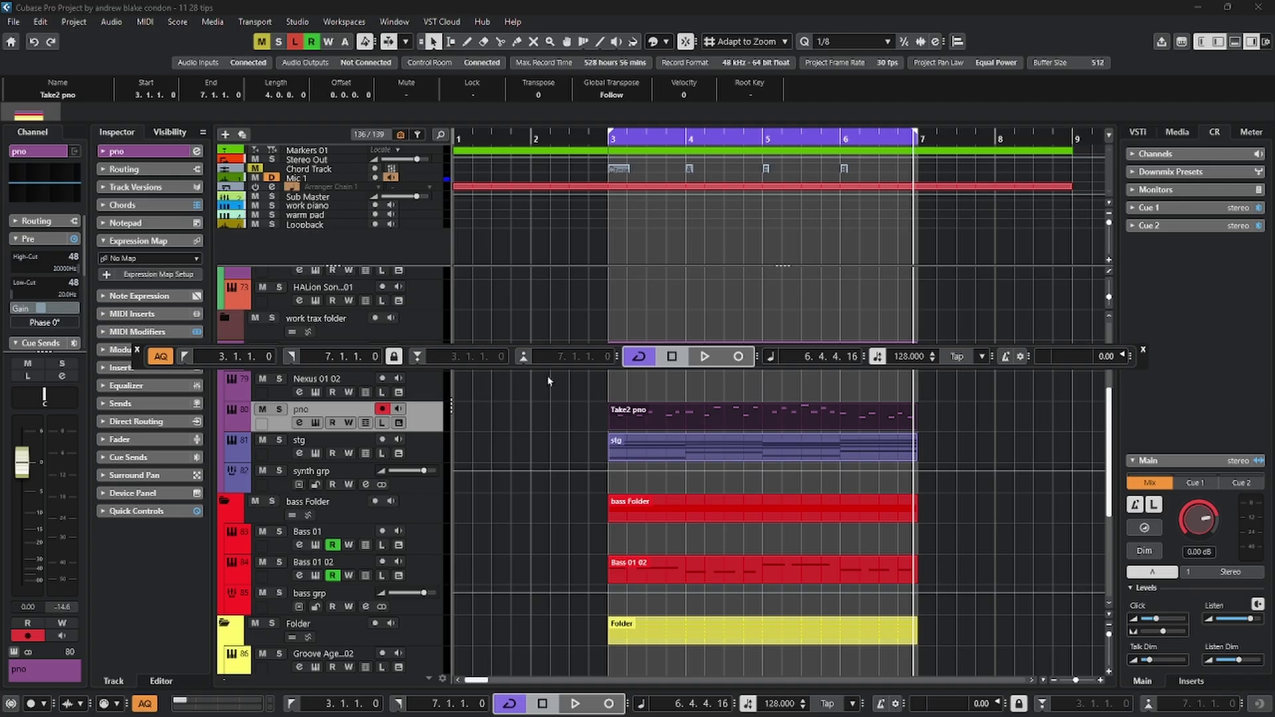
pyautogui.moveTo(135, 367); pyautogui.dragTo(175, 490)
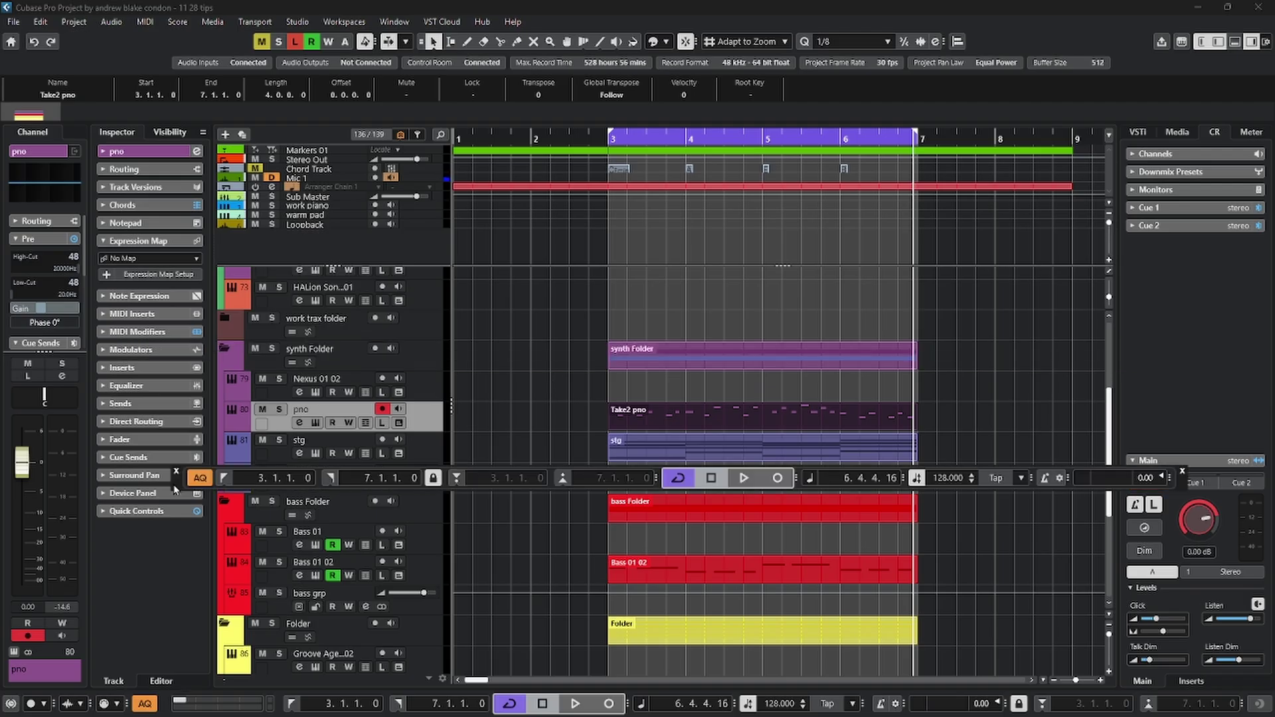
pyautogui.moveTo(1185, 490); pyautogui.dragTo(1074, 465)
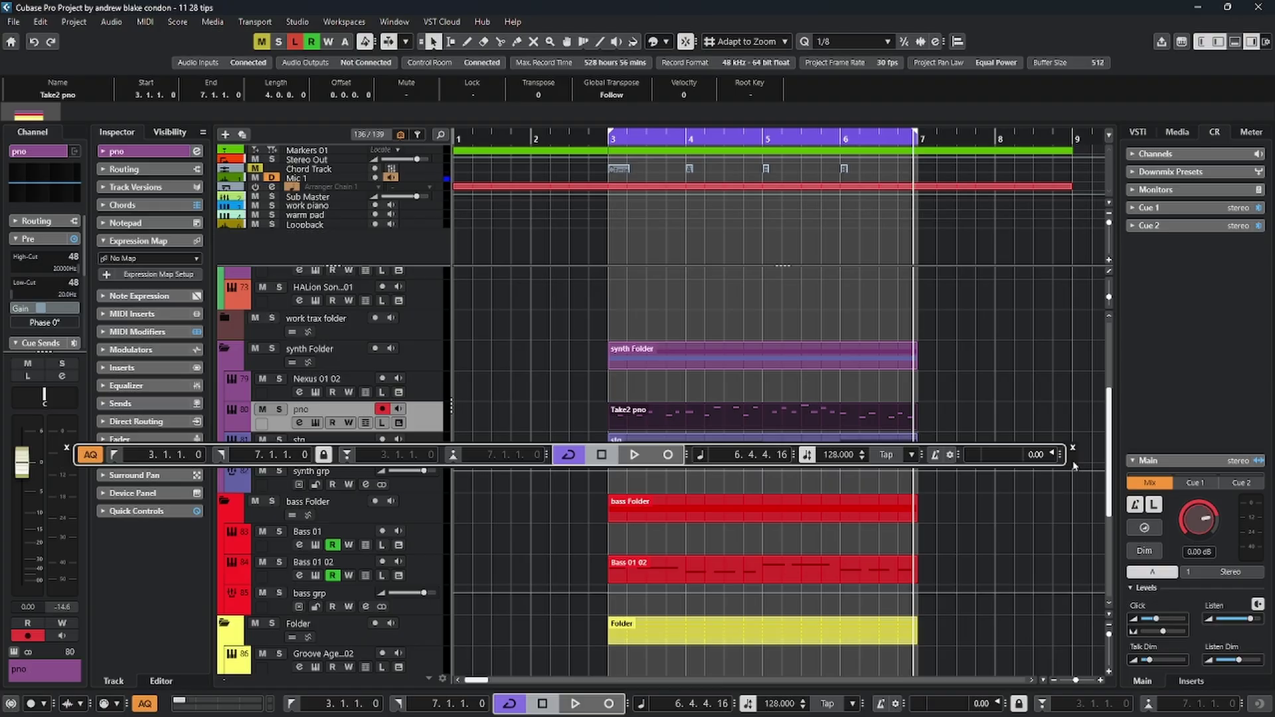
pyautogui.moveTo(1074, 464); pyautogui.dragTo(1127, 381)
pyautogui.click(40, 22)
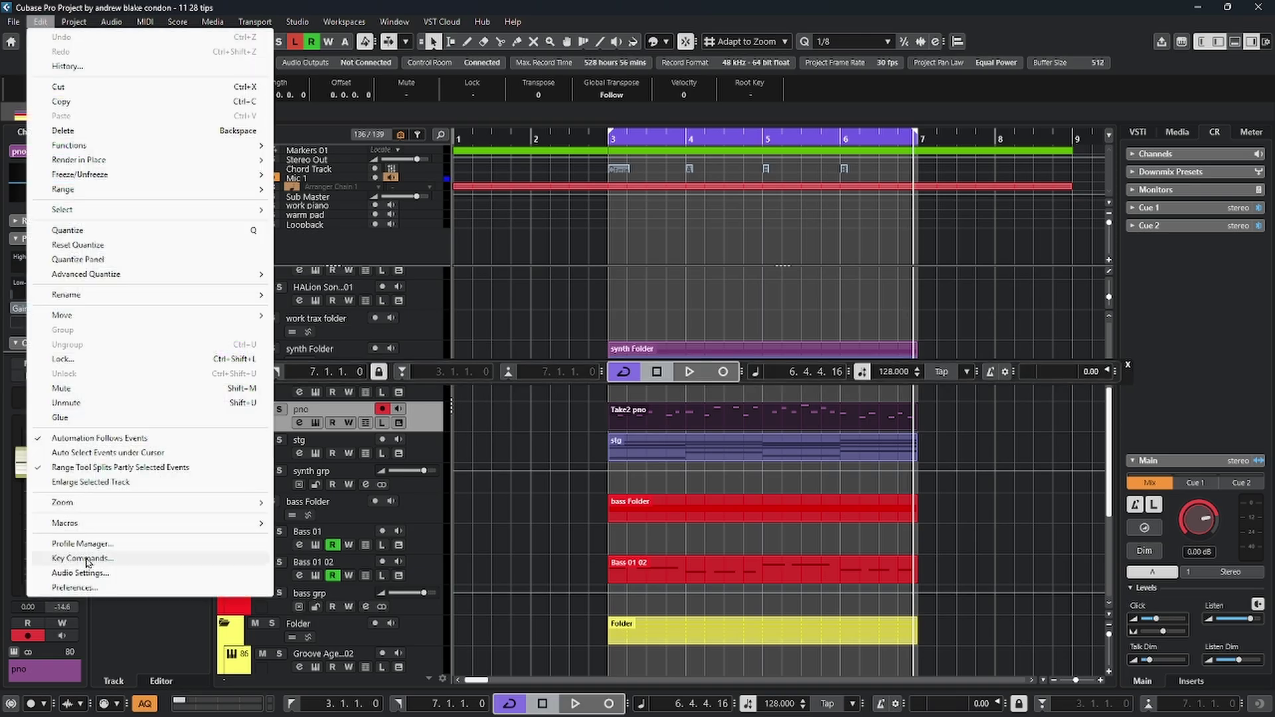
pyautogui.click(86, 560)
pyautogui.scroll(-10, 553, 366)
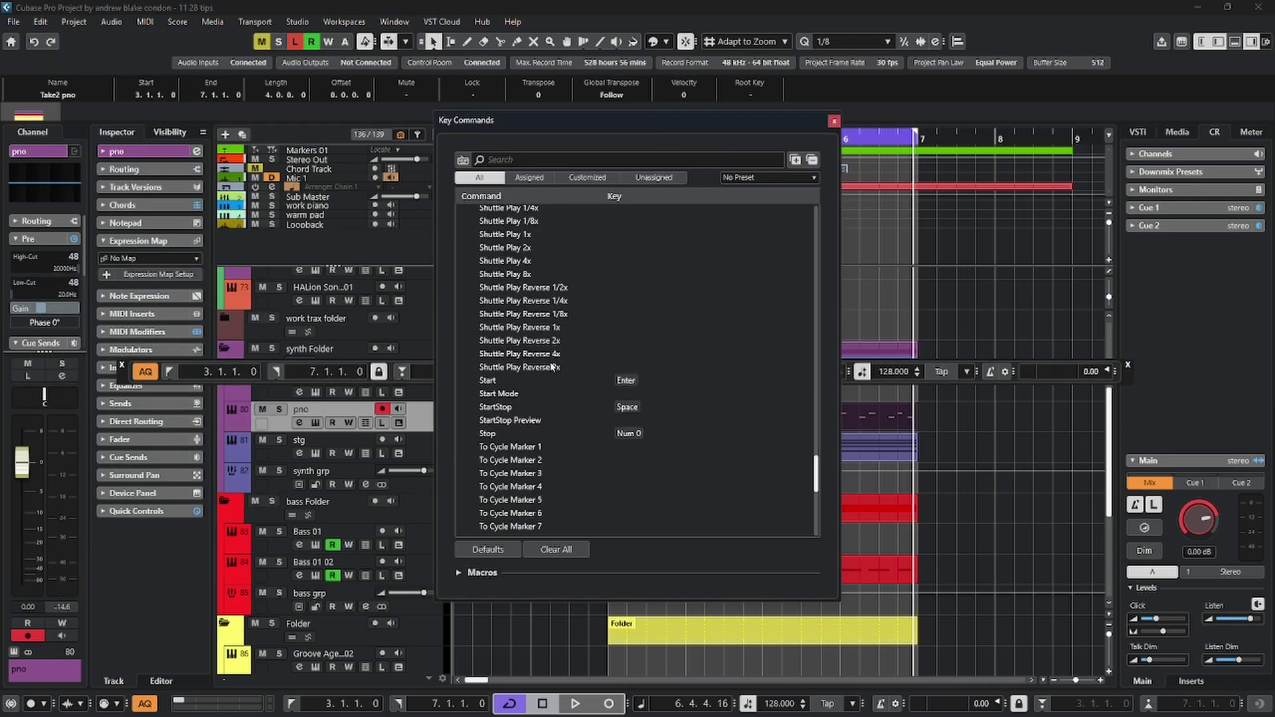
pyautogui.scroll(-8, 552, 366)
pyautogui.click(463, 425)
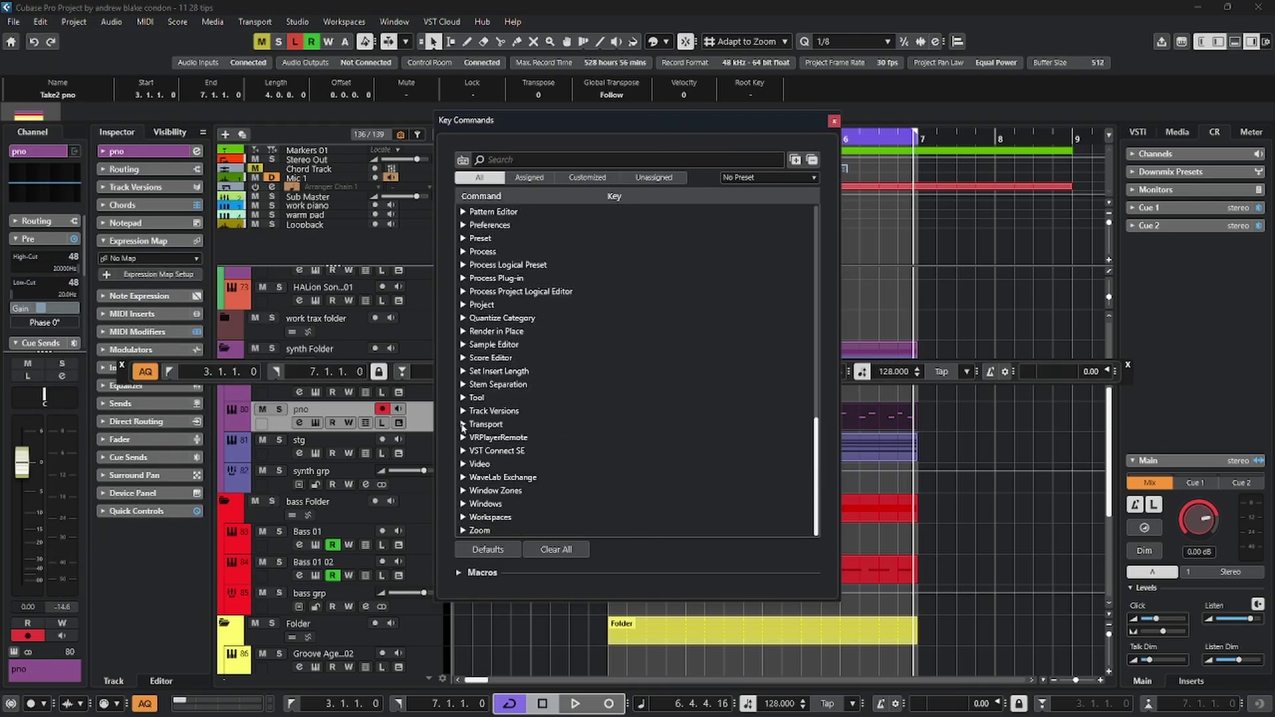
pyautogui.click(463, 425)
pyautogui.scroll(-10, 572, 300)
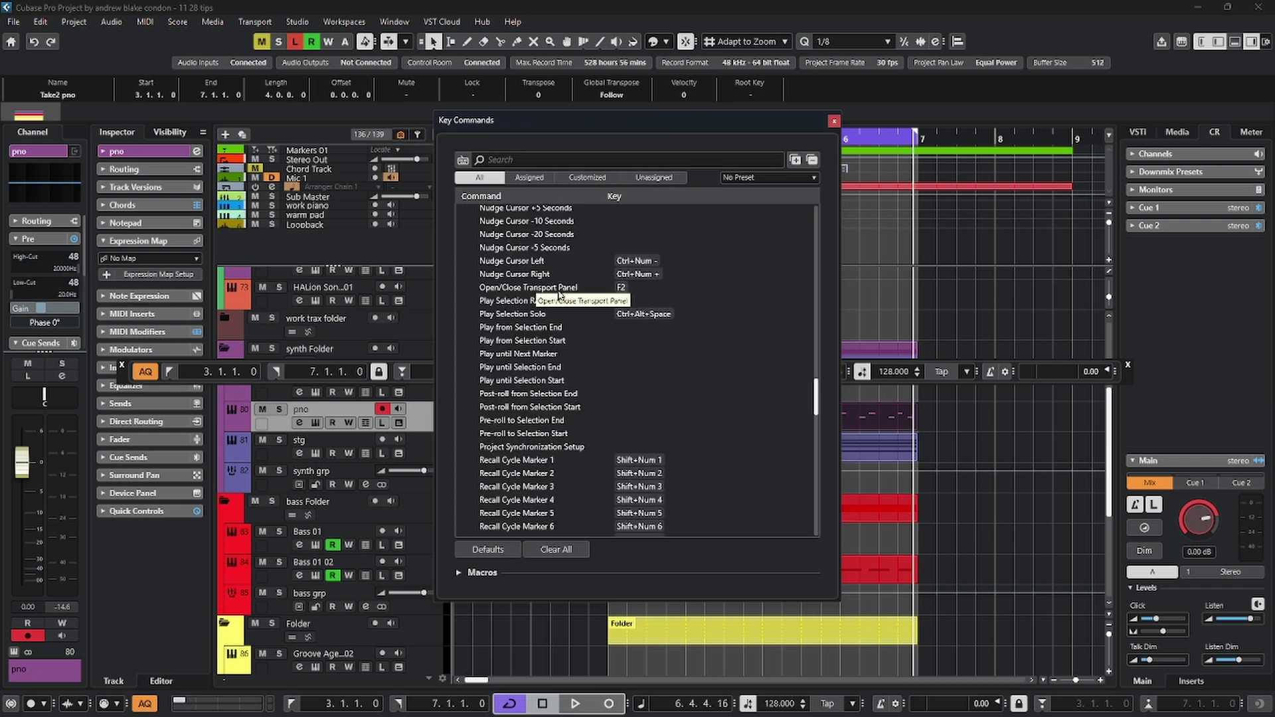
pyautogui.press('Escape')
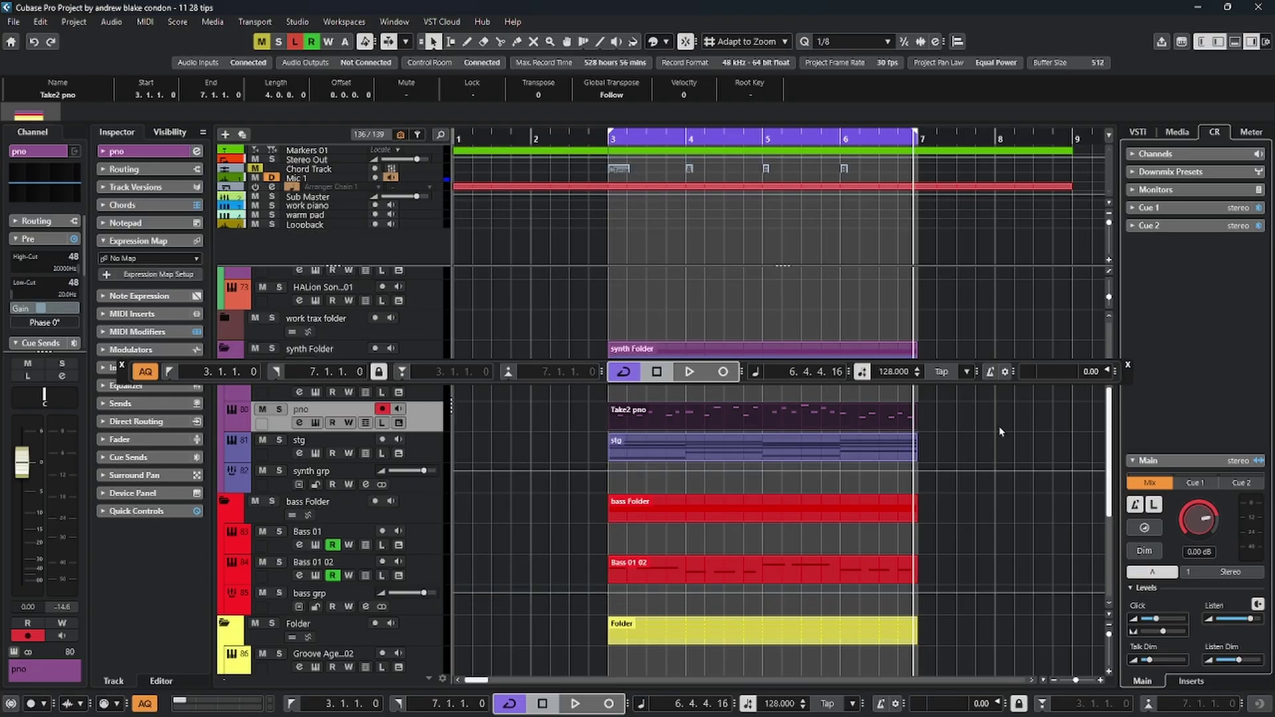
# Step: Toggle the Punch Points section off and on, then choose Show All in the transport panel setup
pyautogui.click(1130, 377)
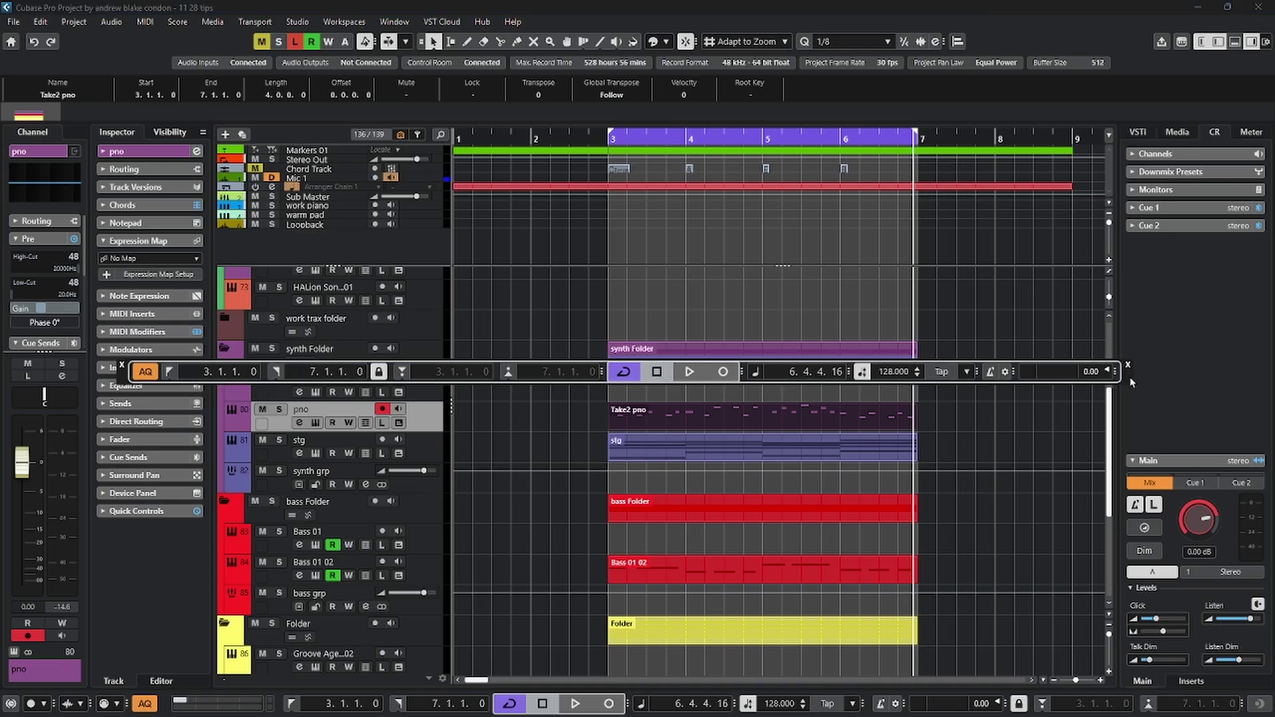
pyautogui.rightClick(1125, 376)
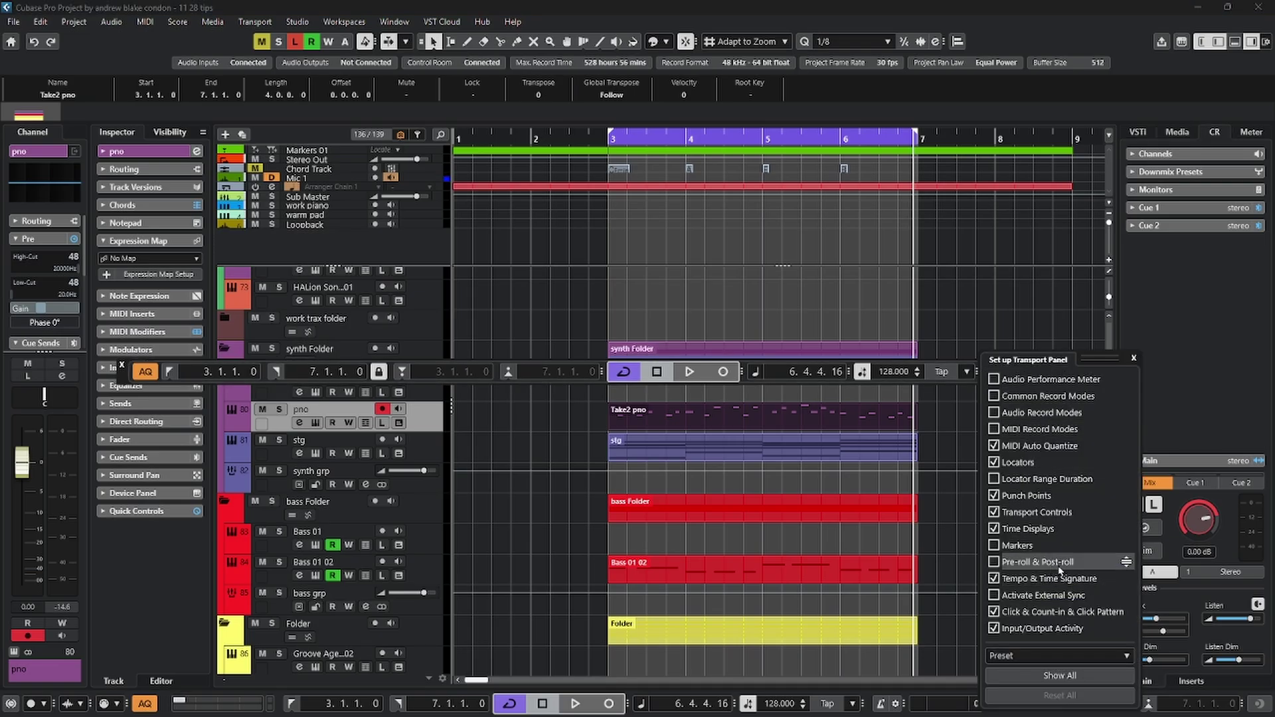
pyautogui.click(994, 496)
pyautogui.click(995, 496)
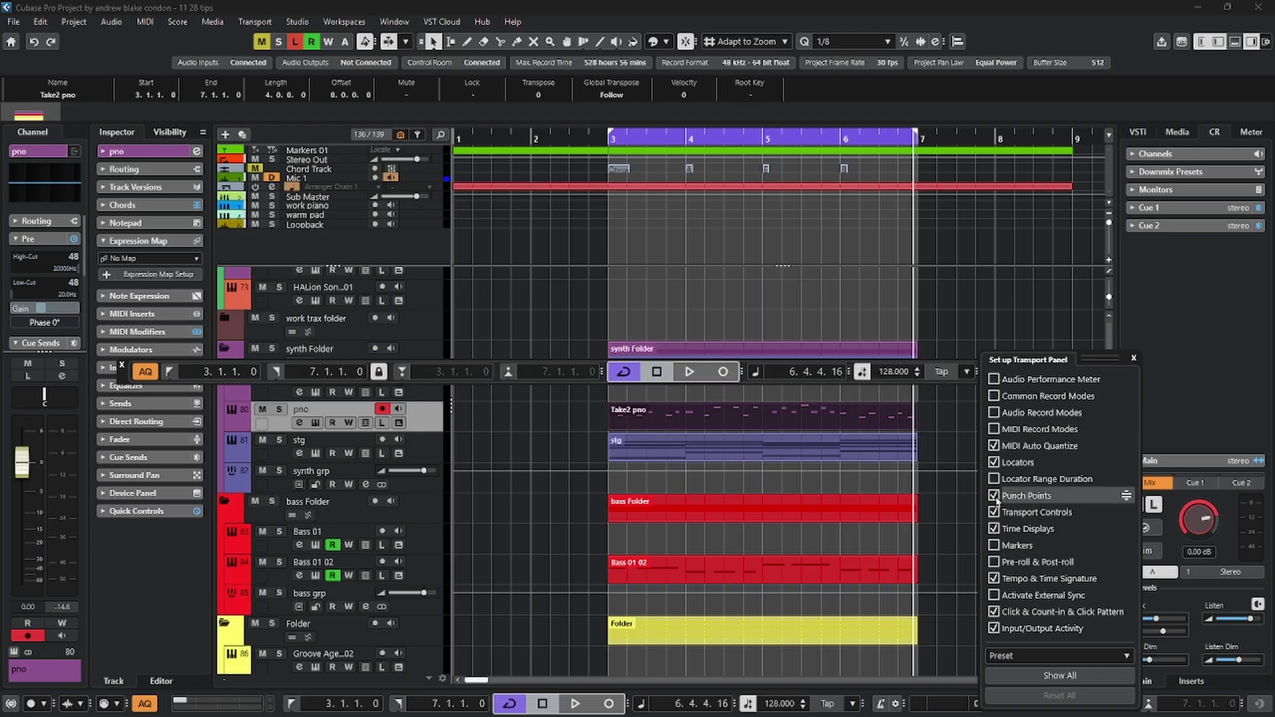
pyautogui.click(1073, 657)
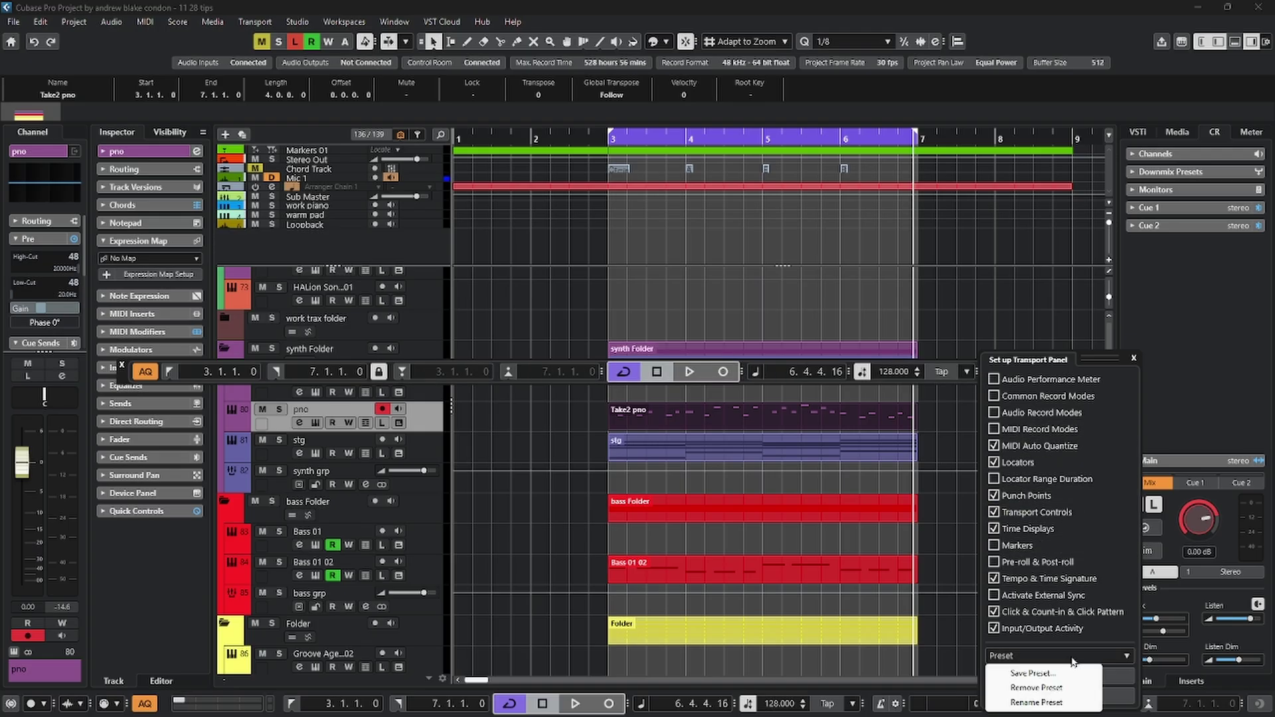
pyautogui.click(1073, 661)
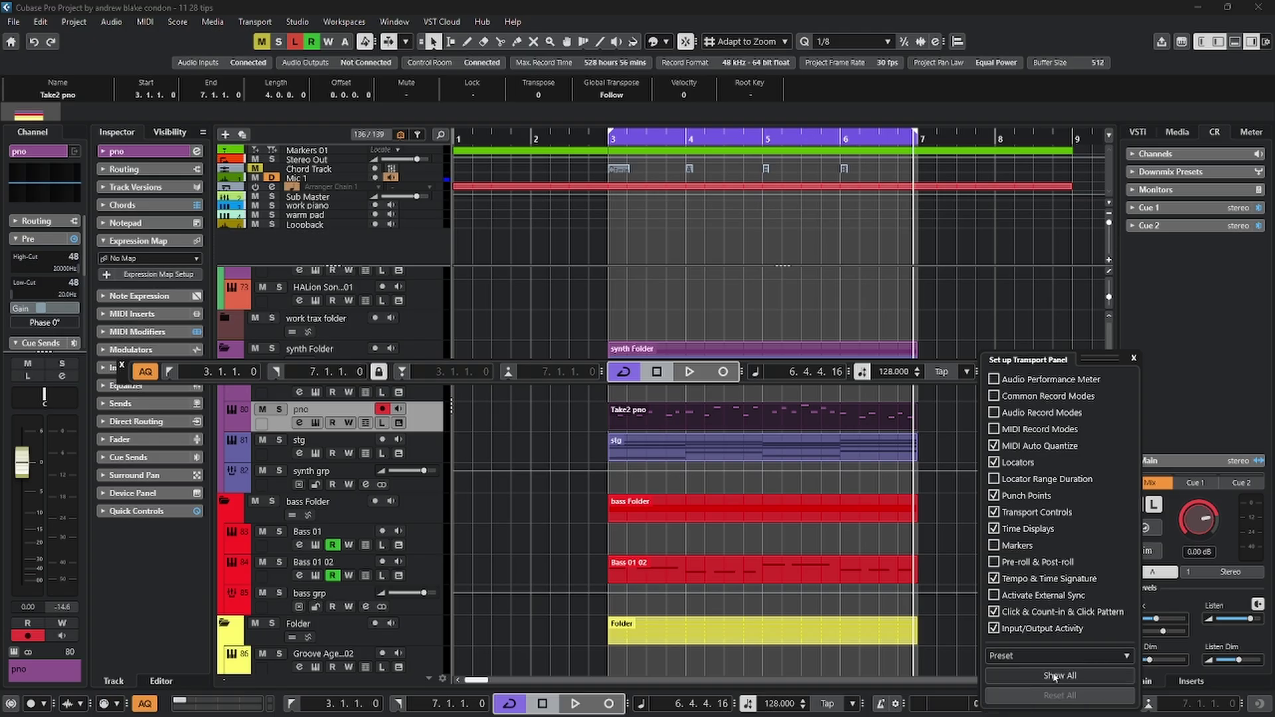
pyautogui.click(1054, 697)
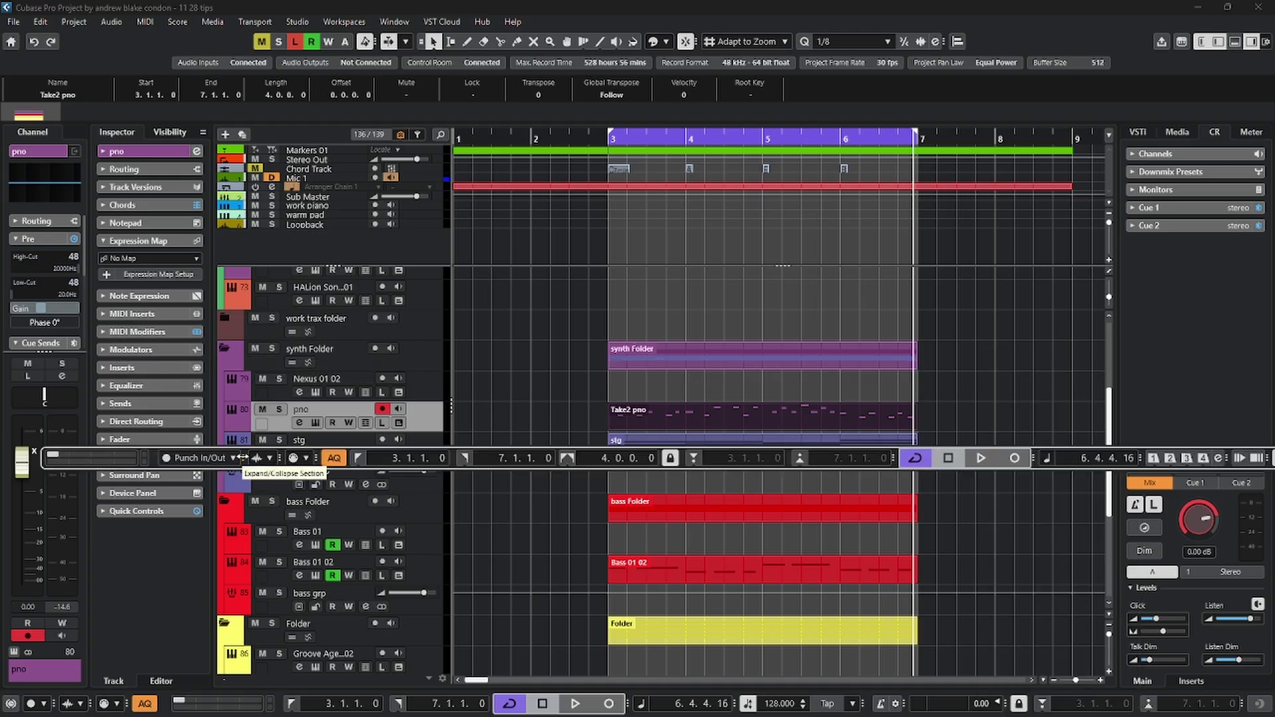
# Step: Collapse Punch In/Out, expand the record mode section, and inspect the Audio Performance Monitor's dropouts
pyautogui.click(242, 459)
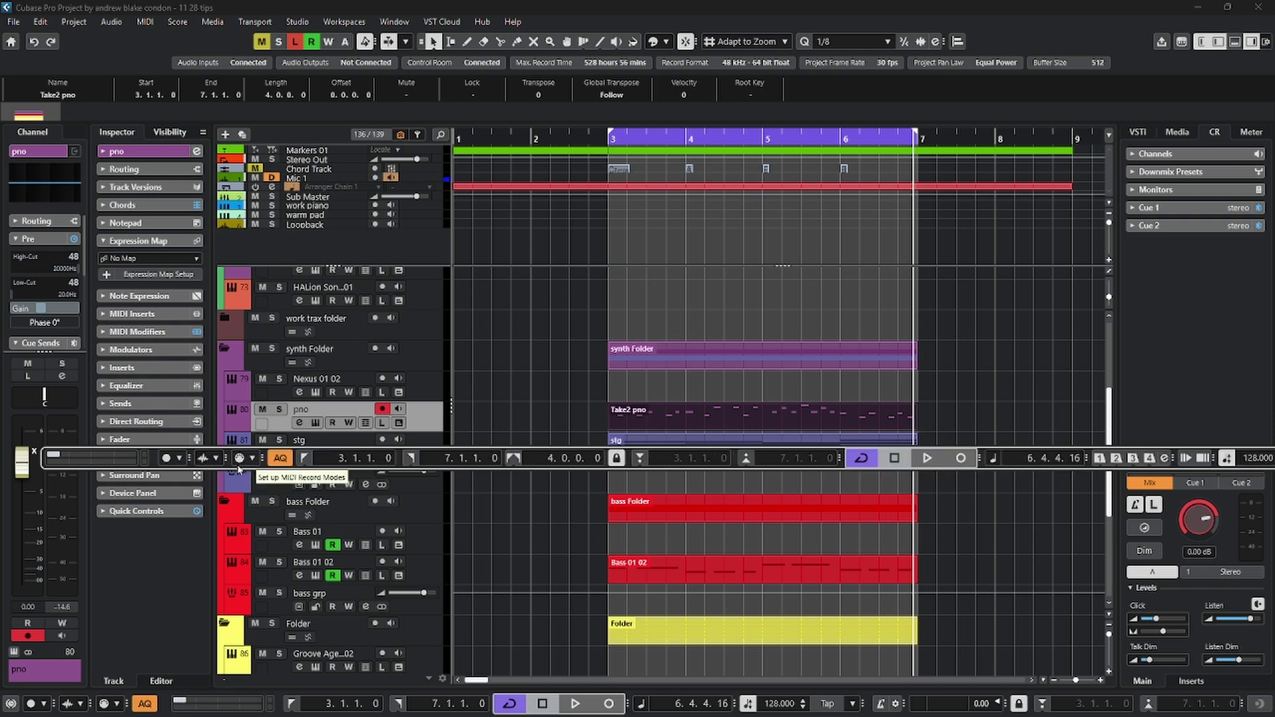
pyautogui.click(223, 457)
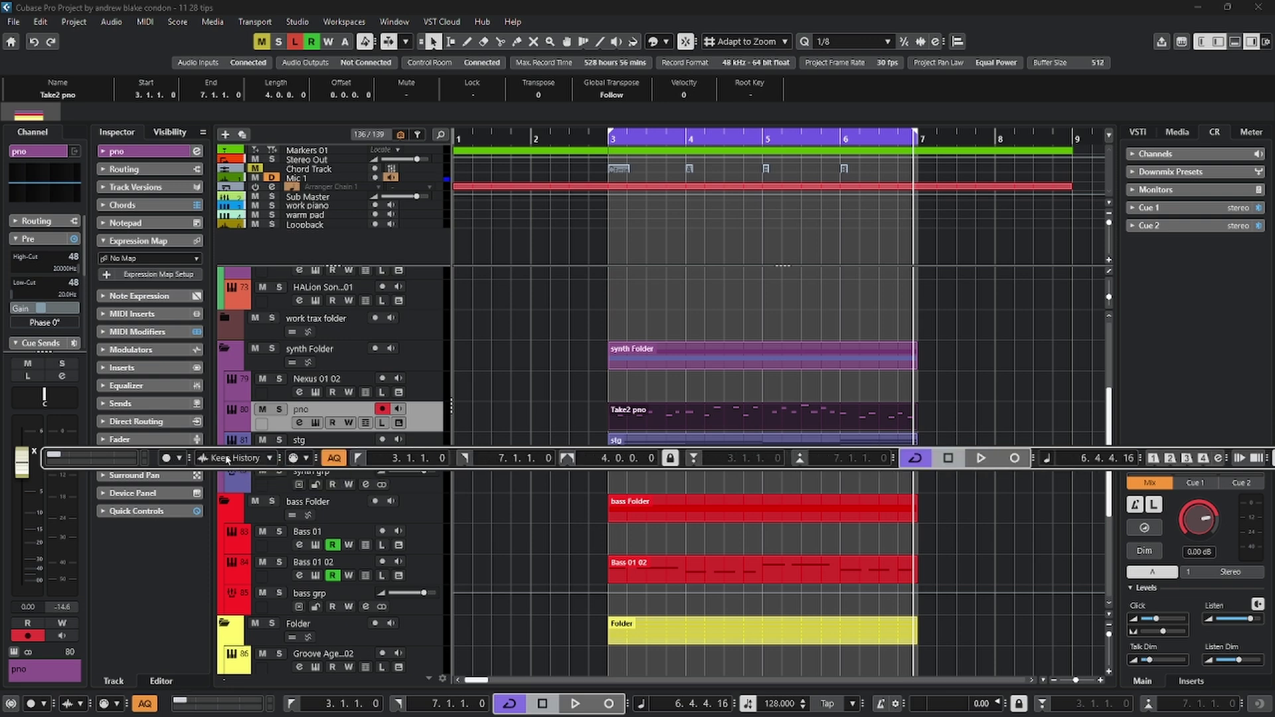
pyautogui.click(83, 460)
pyautogui.moveTo(573, 309); pyautogui.dragTo(657, 38)
pyautogui.click(493, 263)
# Step: Close the performance monitor with F12, show the Common Record Modes options, and raise the transport higher
pyautogui.press('F12')
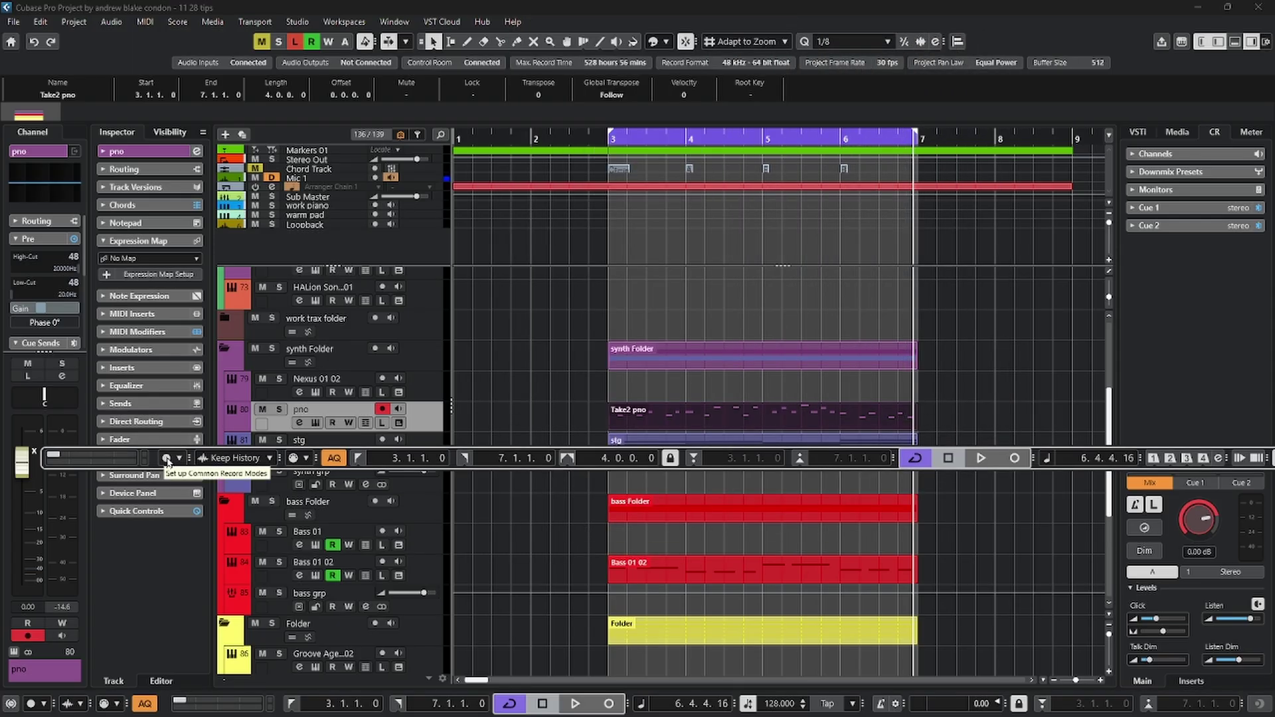
pyautogui.click(167, 458)
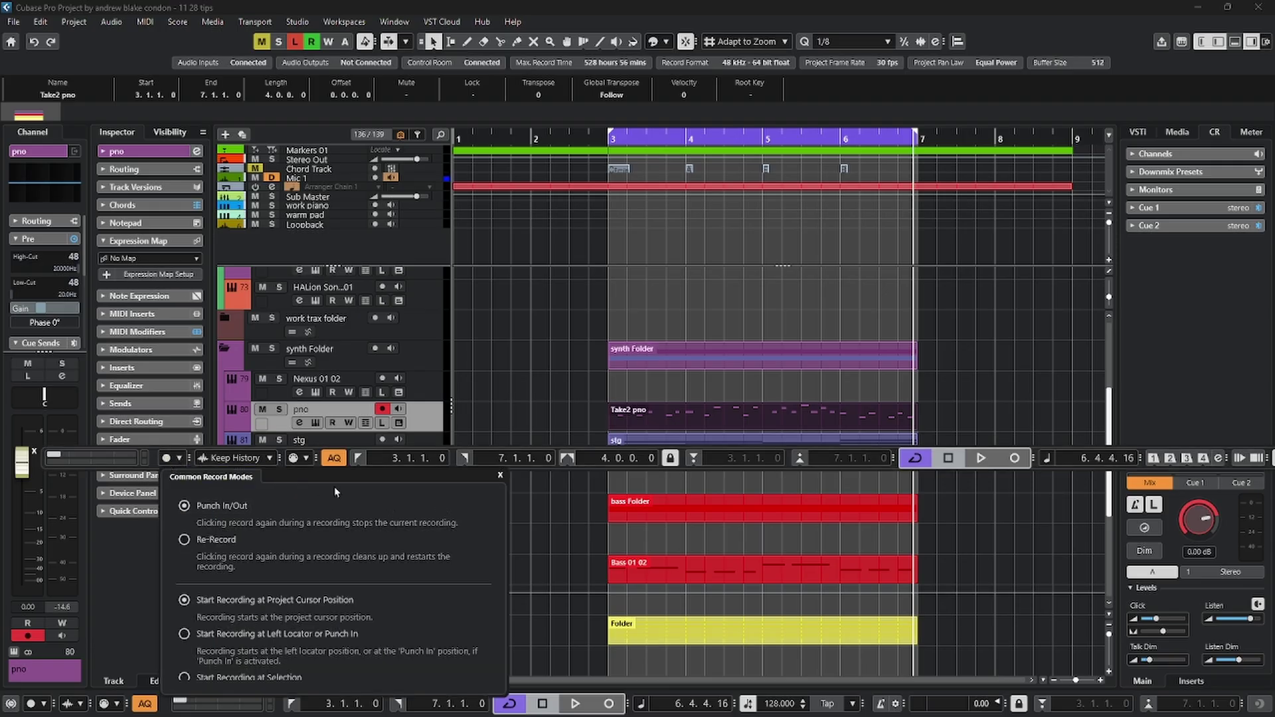
pyautogui.moveTo(352, 493); pyautogui.dragTo(360, 339)
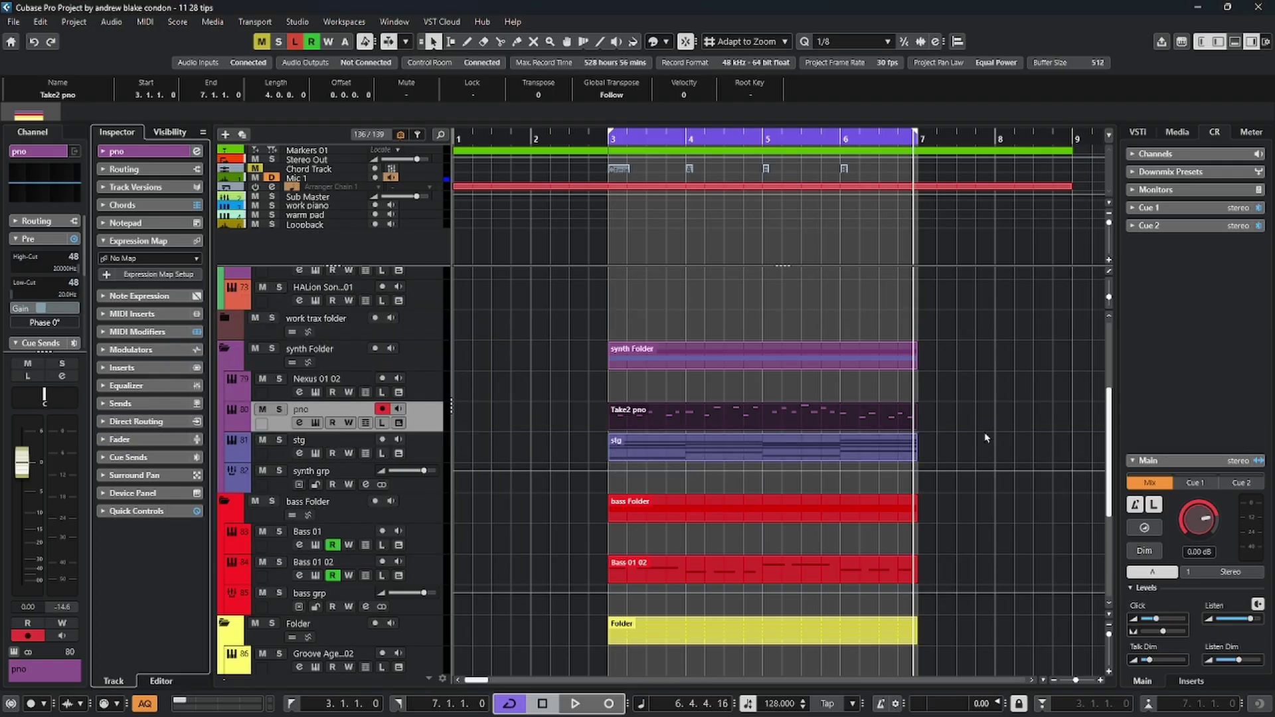
# Step: Deselect the Take2 pno event by clicking an empty spot in the event display
pyautogui.click(834, 464)
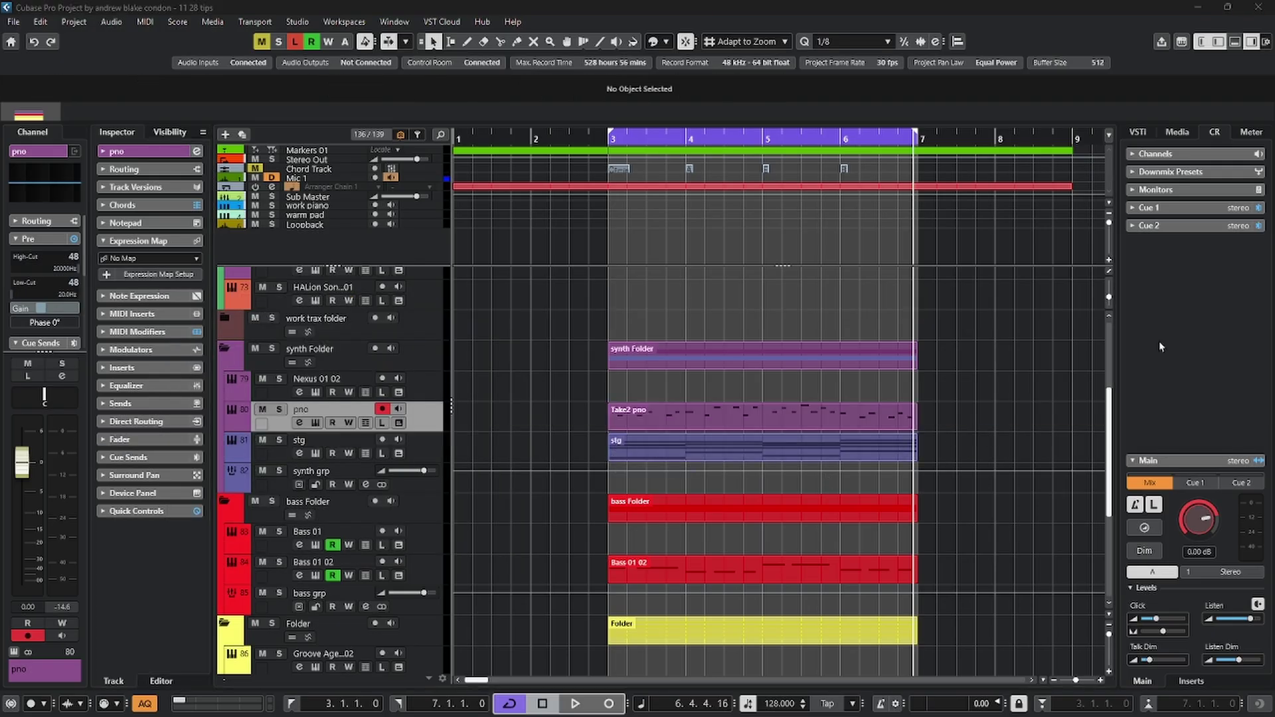